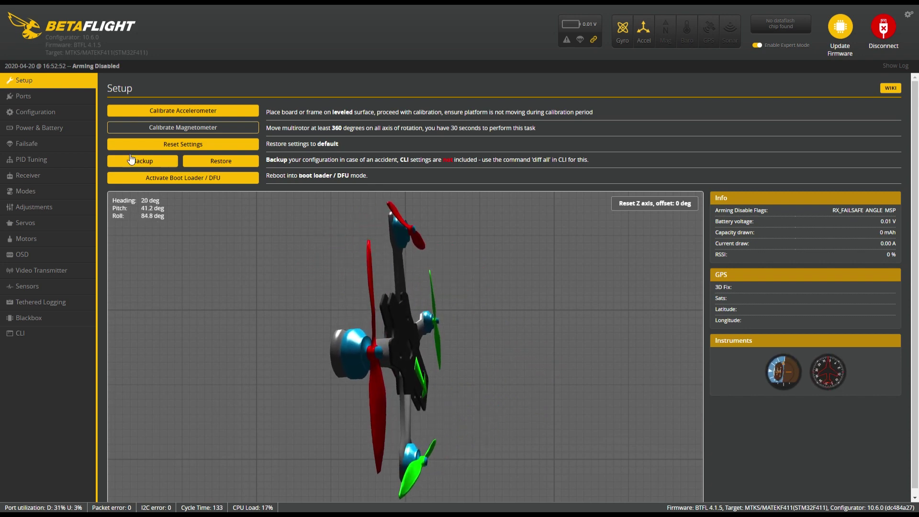
- Enable the reversed motor direction option for the Quad X mixer in the configuration settings
{"action": "left_click", "coordinate": [39, 96]}
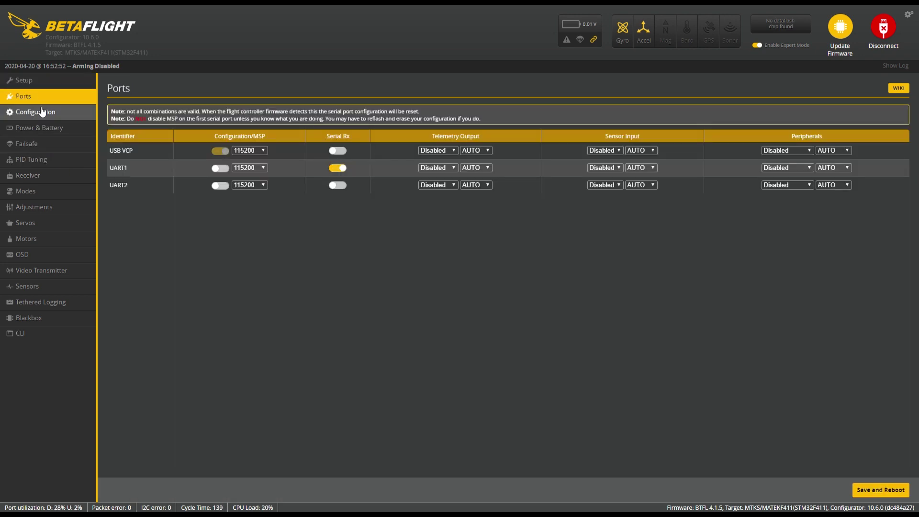
{"action": "left_click", "coordinate": [25, 112]}
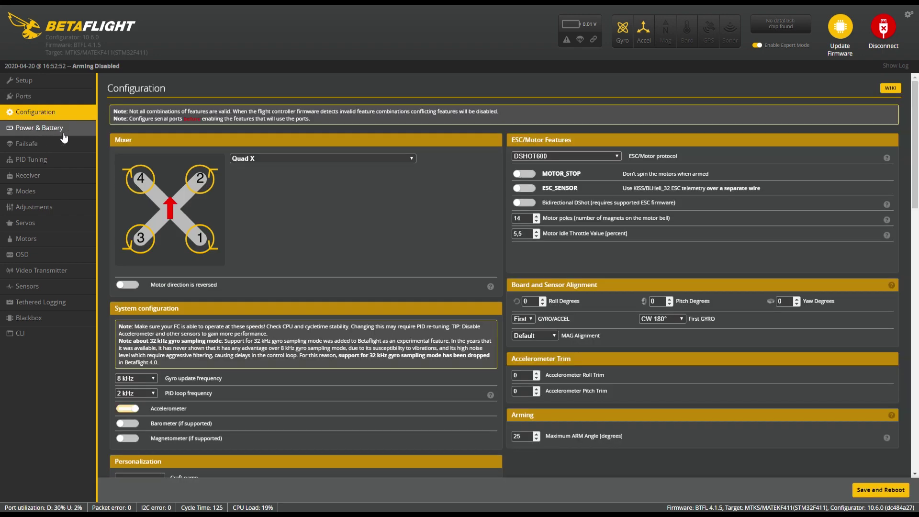
{"action": "left_click", "coordinate": [127, 285]}
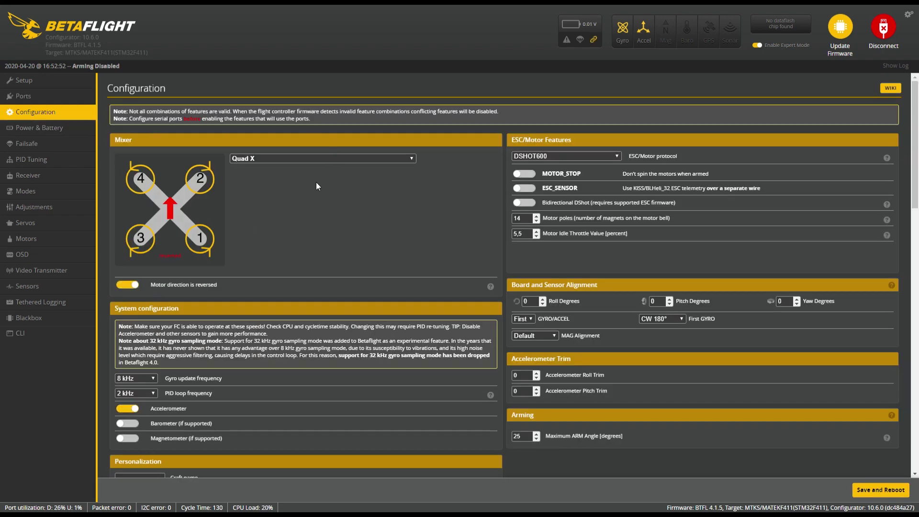
- Set the maximum arm angle to 180 degrees and save the configuration with a reboot
{"action": "scroll", "coordinate": [273, 273], "scroll_direction": "down", "scroll_amount": 2}
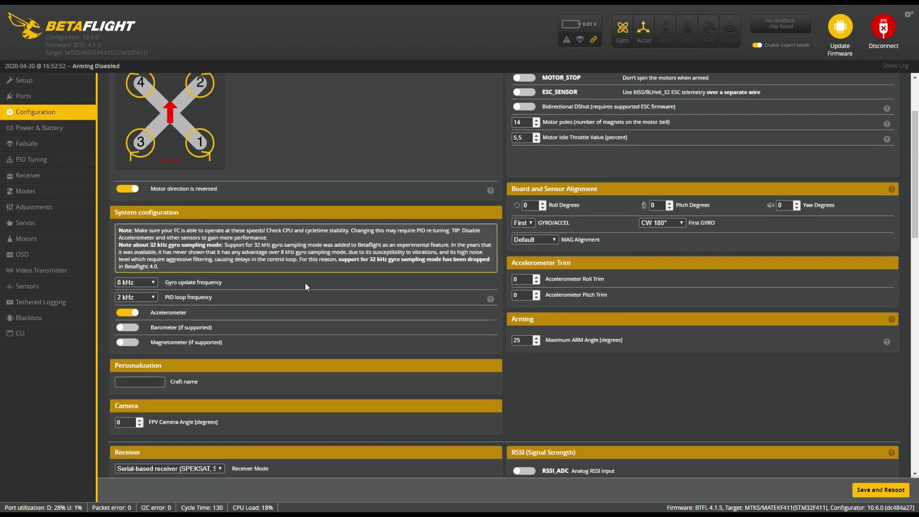
{"action": "scroll", "coordinate": [369, 249], "scroll_direction": "down", "scroll_amount": 3}
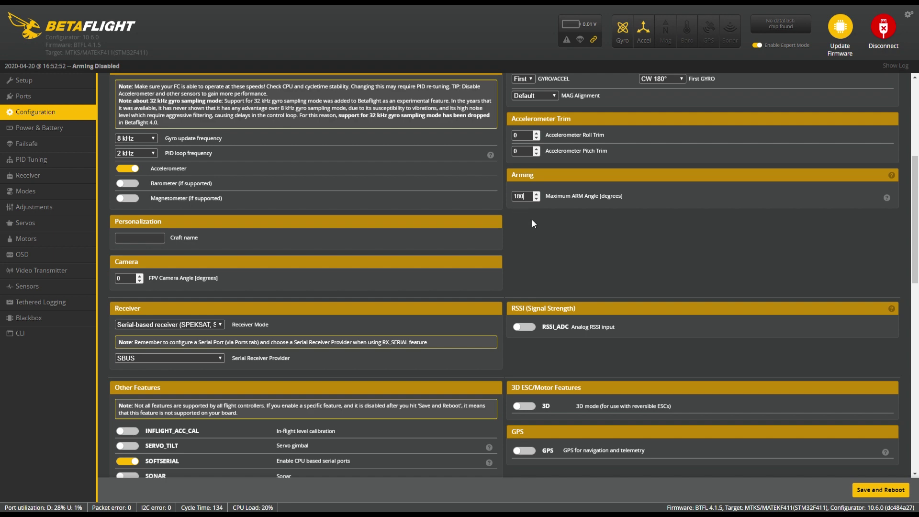
{"action": "scroll", "coordinate": [405, 291], "scroll_direction": "down", "scroll_amount": 2}
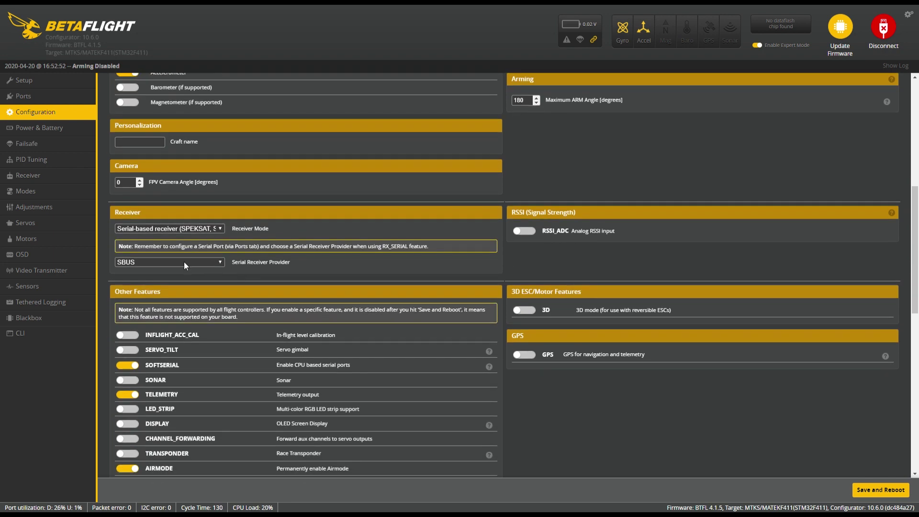
{"action": "scroll", "coordinate": [263, 298], "scroll_direction": "down", "scroll_amount": 3}
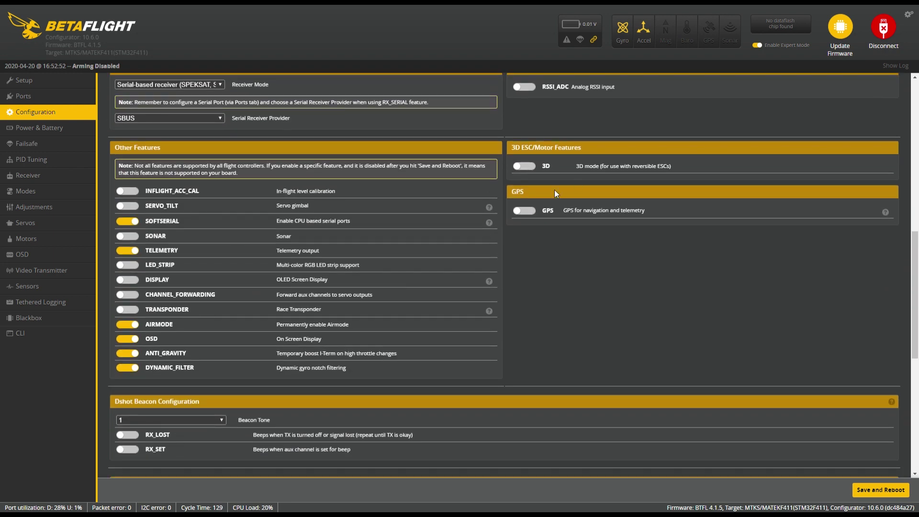
{"action": "scroll", "coordinate": [225, 306], "scroll_direction": "down", "scroll_amount": 5}
{"action": "scroll", "coordinate": [243, 328], "scroll_direction": "down", "scroll_amount": 3}
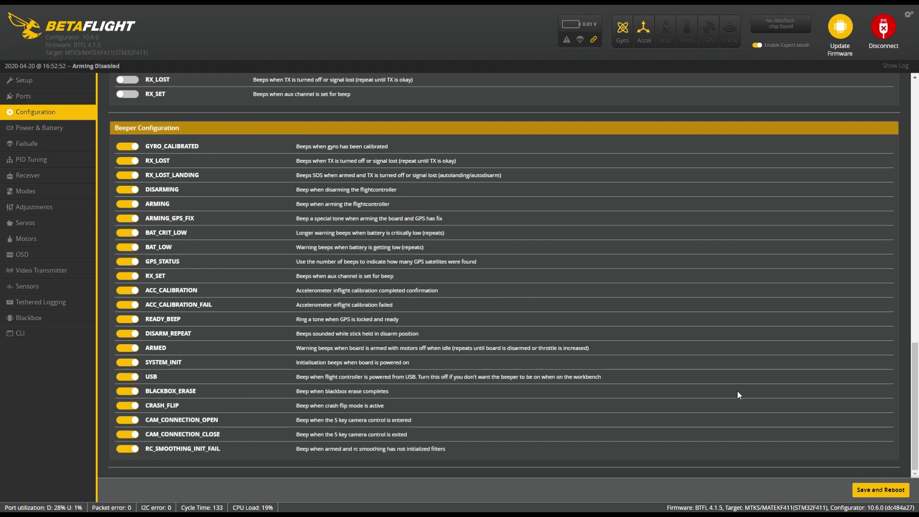
{"action": "left_click", "coordinate": [879, 490]}
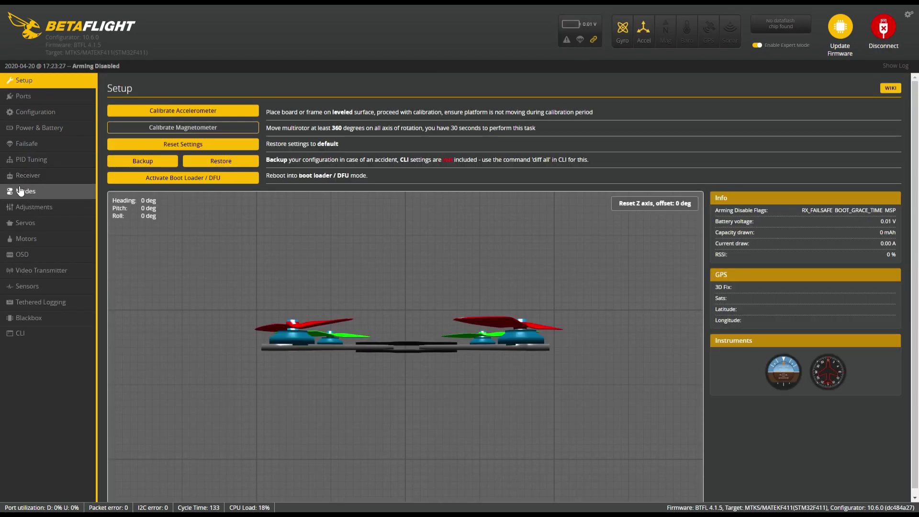
- Change the receiver's channel map to TAER1234 and save the receiver settings
{"action": "left_click", "coordinate": [36, 180]}
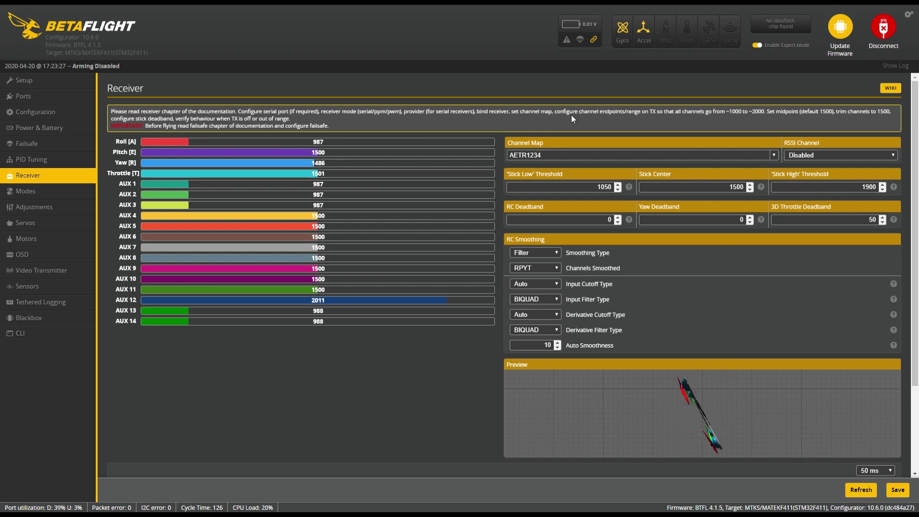
{"action": "left_click", "coordinate": [527, 155]}
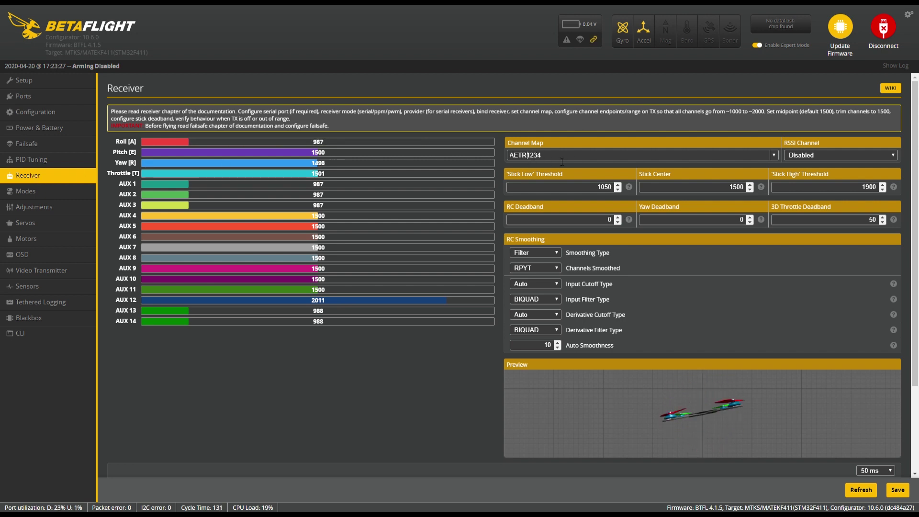
{"action": "key", "text": "BackSpace"}
{"action": "key", "text": "BackSpace"}
{"action": "key", "text": "BackSpace"}
{"action": "key", "text": "BackSpace"}
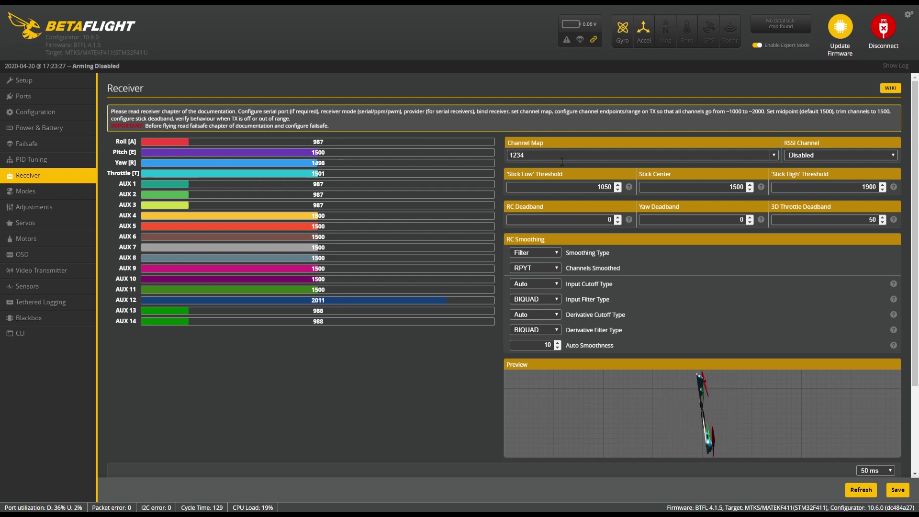
{"action": "type", "text": "TAER"}
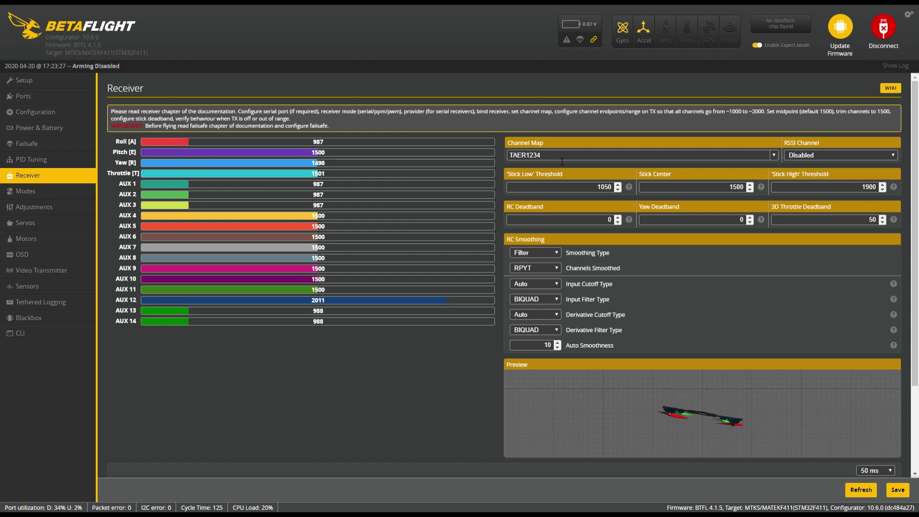
{"action": "left_click", "coordinate": [906, 495]}
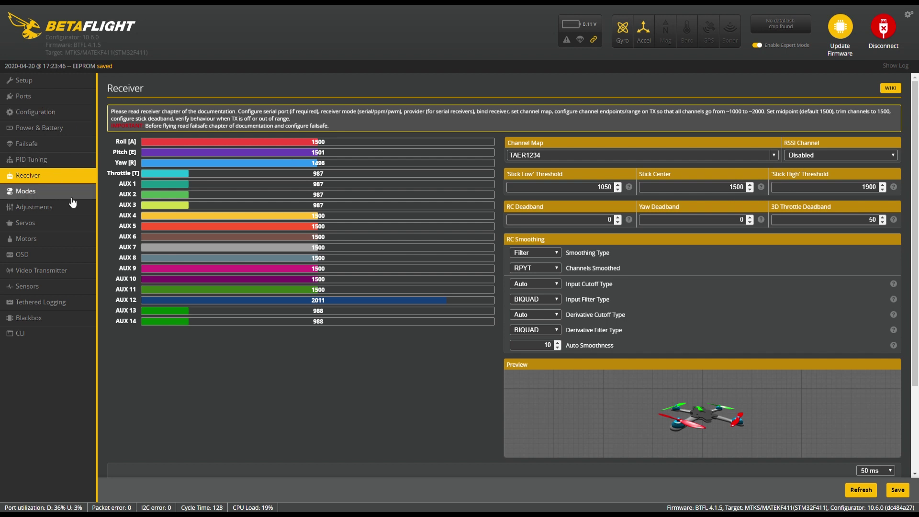
- Add an activation range for the ARM mode on AUX 3 from 1700 to 2100
{"action": "left_click", "coordinate": [48, 191]}
{"action": "scroll", "coordinate": [158, 190], "scroll_direction": "down", "scroll_amount": 1}
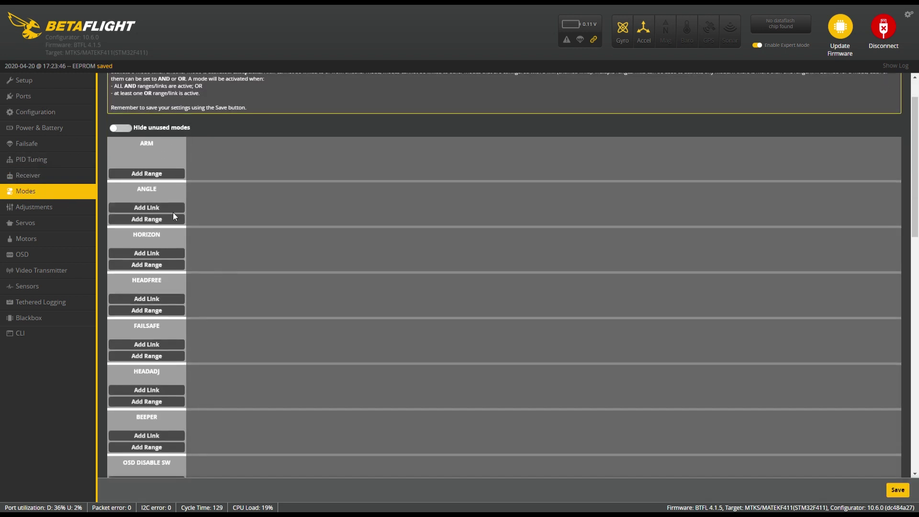
{"action": "left_click", "coordinate": [158, 173]}
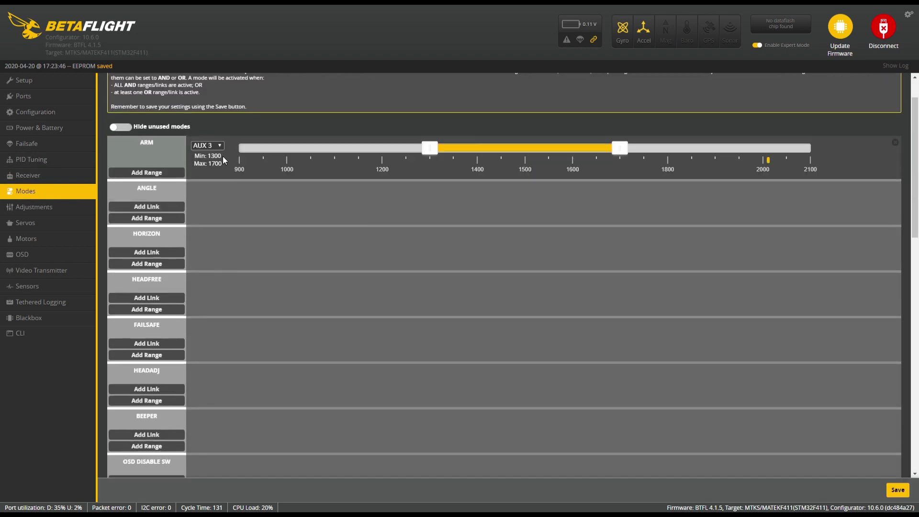
{"action": "left_click_drag", "start_coordinate": [501, 147], "coordinate": [813, 146]}
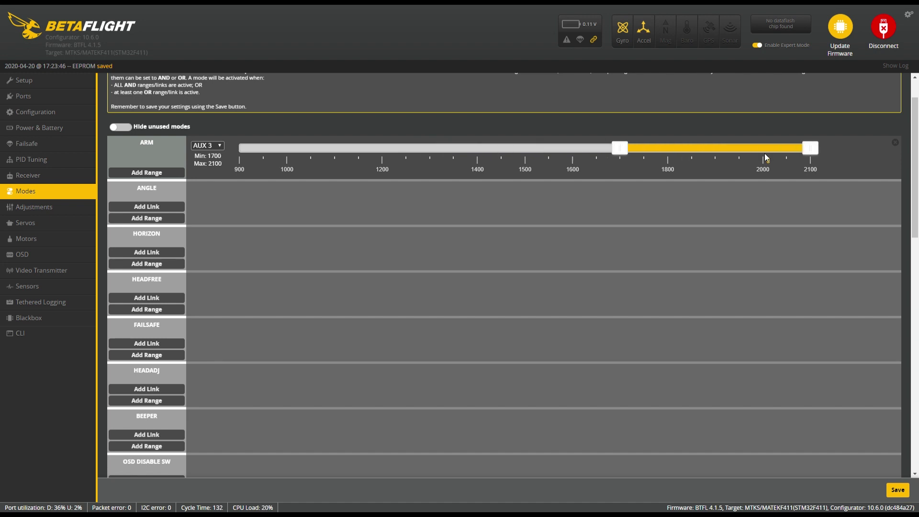
- Add AUX 1 ranges for the ANGLE mode at 1300 to 1700 and the HORIZON mode at 900 to 1300
{"action": "left_click", "coordinate": [146, 207]}
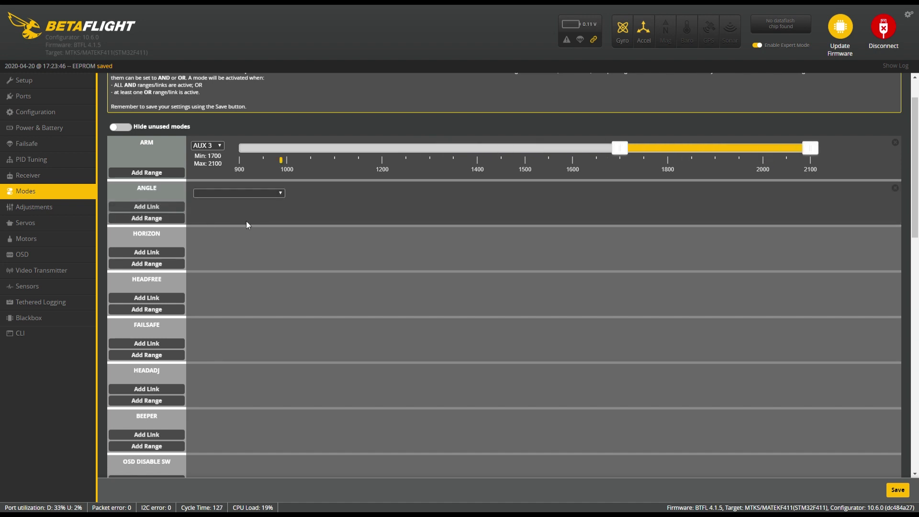
{"action": "left_click", "coordinate": [895, 189]}
{"action": "left_click", "coordinate": [181, 219]}
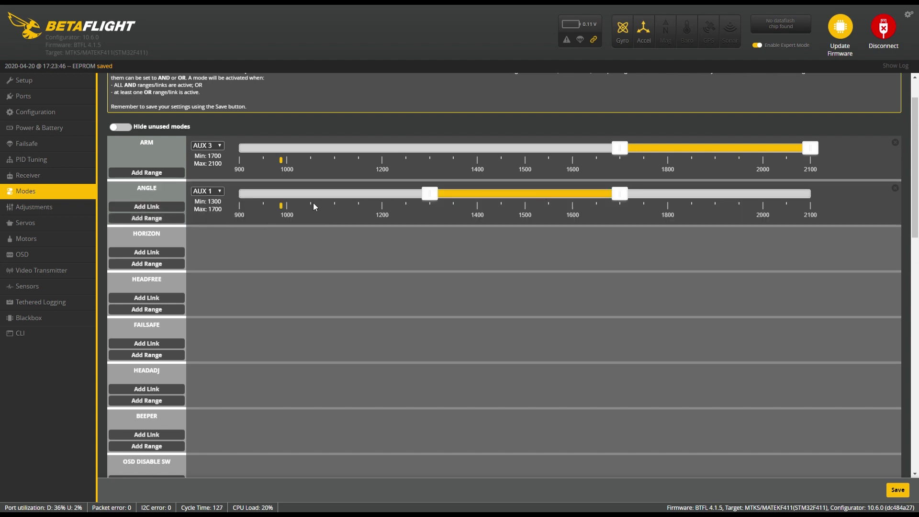
{"action": "left_click", "coordinate": [178, 264]}
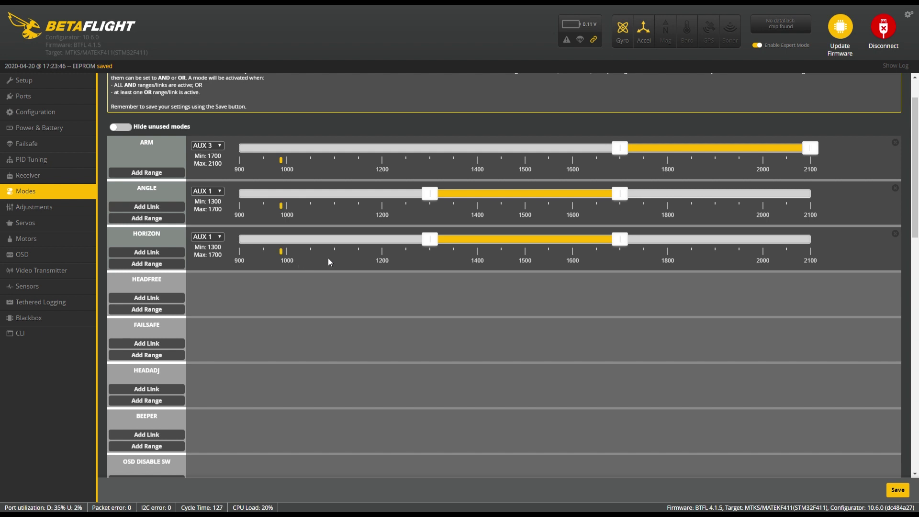
{"action": "left_click_drag", "start_coordinate": [472, 239], "coordinate": [221, 249]}
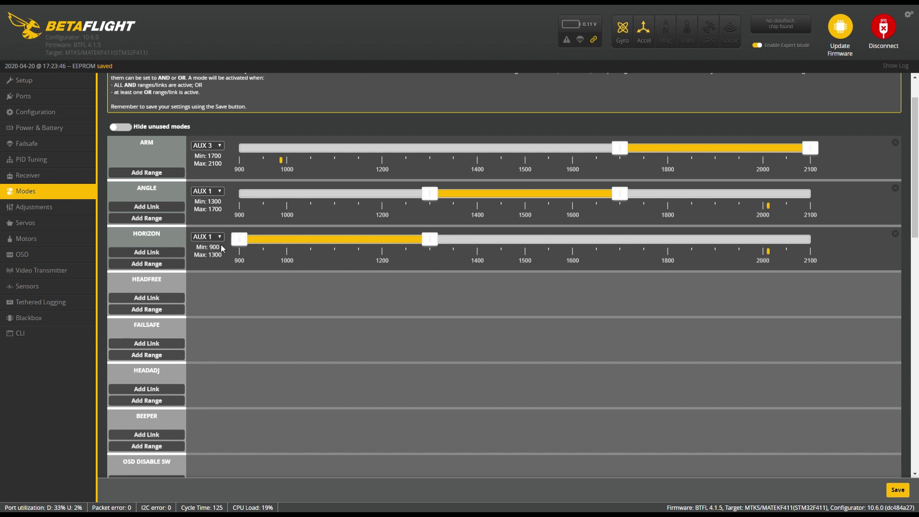
- Add a FLIP OVER AFTER CRASH range on AUX 2 from 1700 to 2100 and save the modes
{"action": "scroll", "coordinate": [287, 303], "scroll_direction": "down", "scroll_amount": 2}
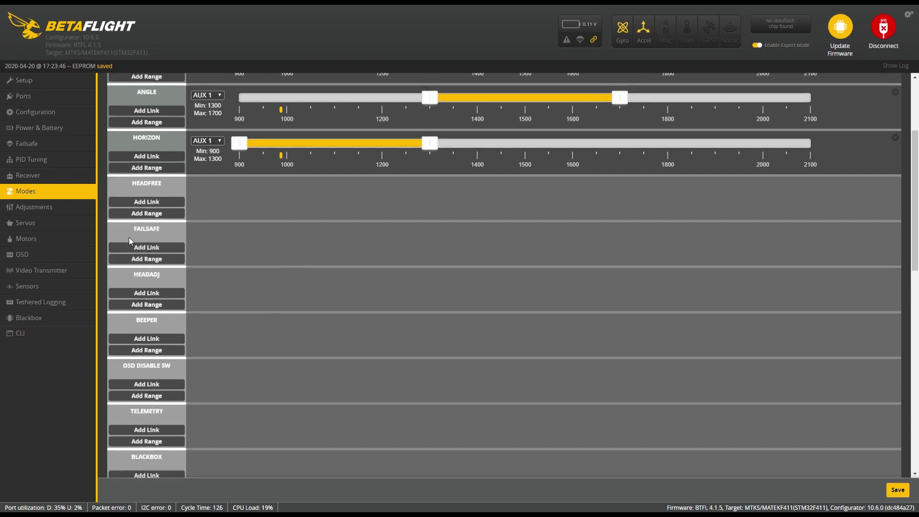
{"action": "scroll", "coordinate": [134, 254], "scroll_direction": "down", "scroll_amount": 3}
{"action": "scroll", "coordinate": [138, 268], "scroll_direction": "down", "scroll_amount": 4}
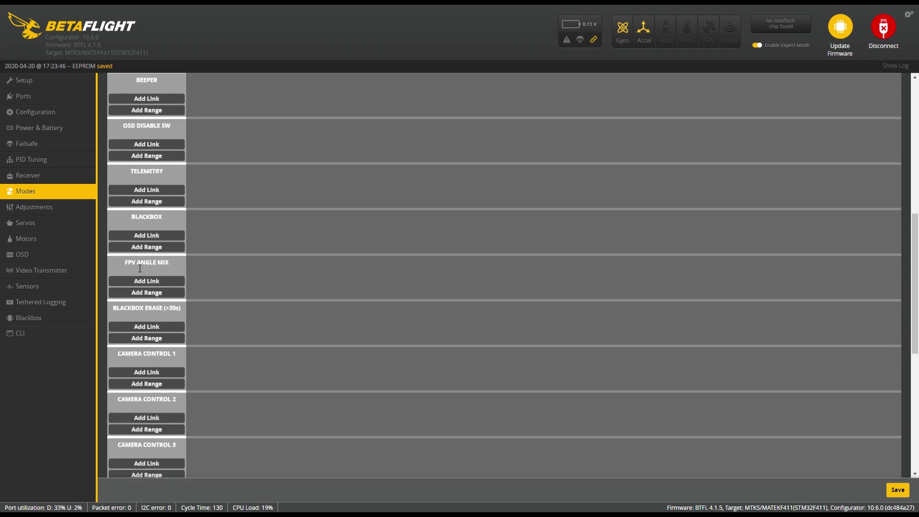
{"action": "scroll", "coordinate": [136, 266], "scroll_direction": "down", "scroll_amount": 4}
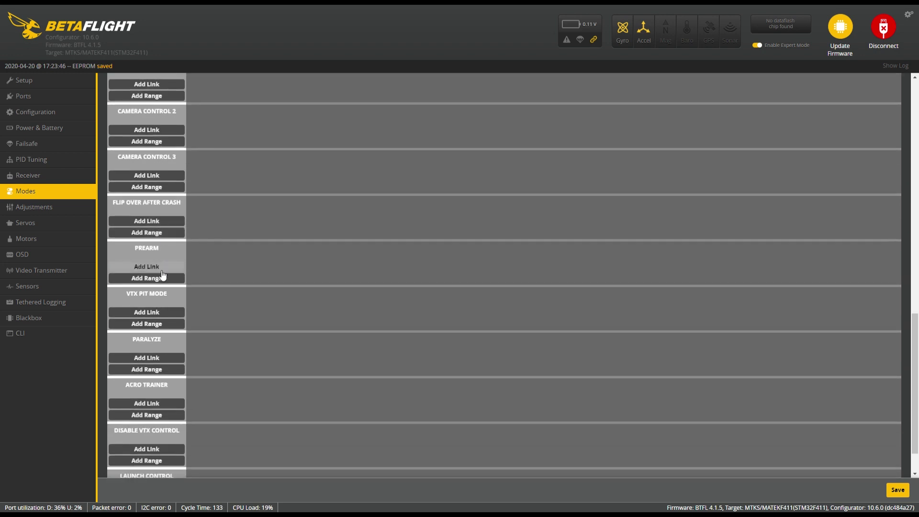
{"action": "scroll", "coordinate": [163, 287], "scroll_direction": "down", "scroll_amount": 1}
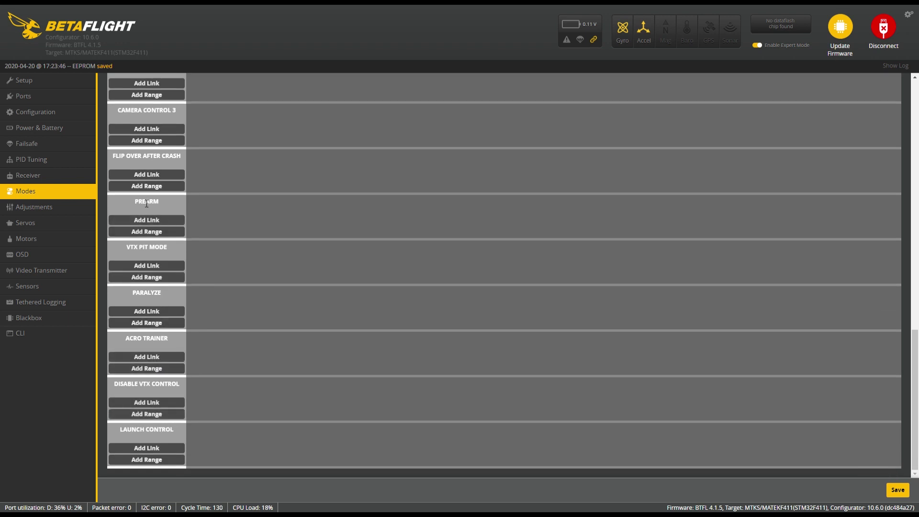
{"action": "scroll", "coordinate": [148, 205], "scroll_direction": "up", "scroll_amount": 4}
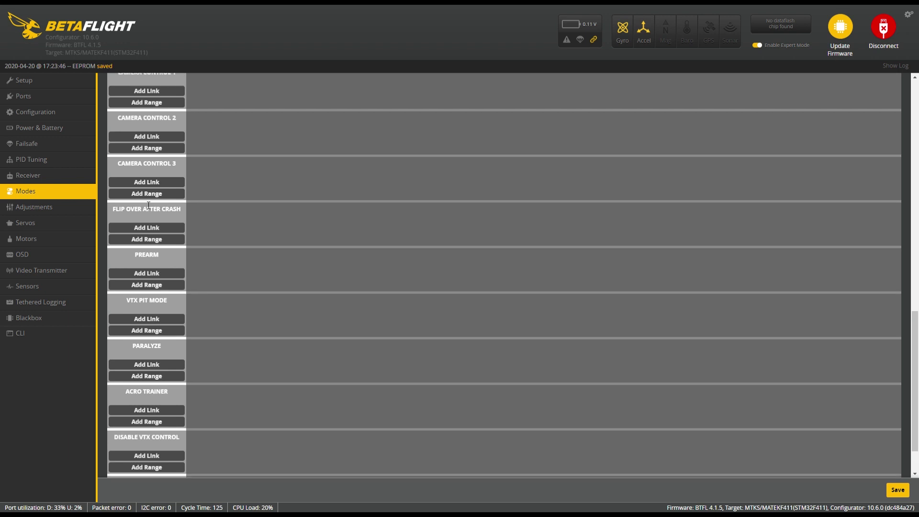
{"action": "scroll", "coordinate": [146, 203], "scroll_direction": "up", "scroll_amount": 6}
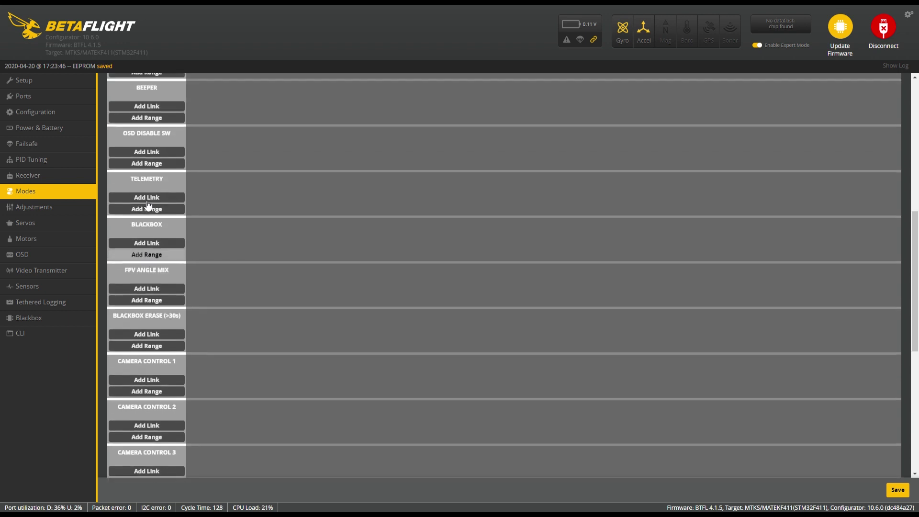
{"action": "scroll", "coordinate": [152, 211], "scroll_direction": "down", "scroll_amount": 10}
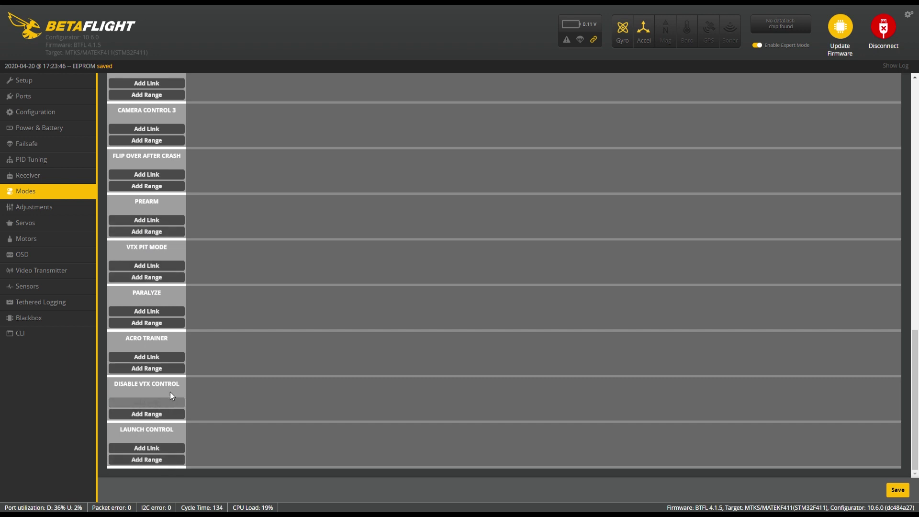
{"action": "left_click", "coordinate": [167, 187]}
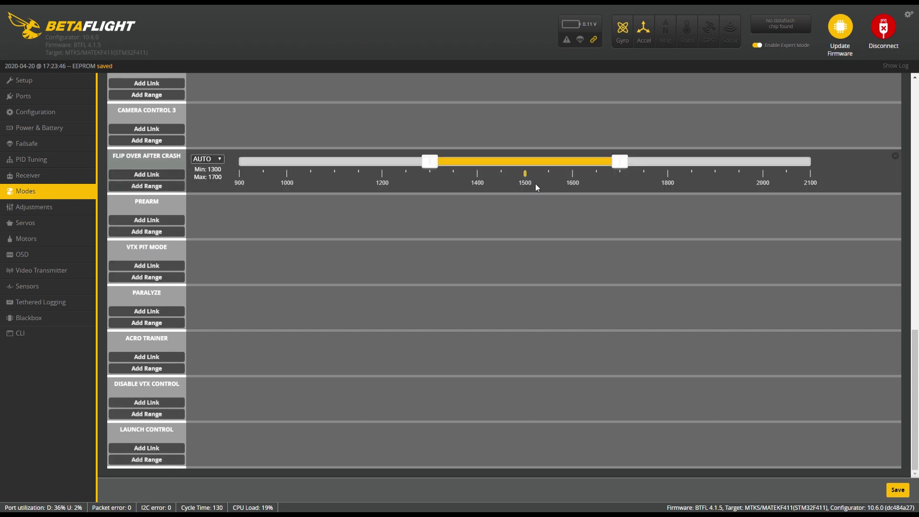
{"action": "left_click_drag", "start_coordinate": [529, 165], "coordinate": [750, 160]}
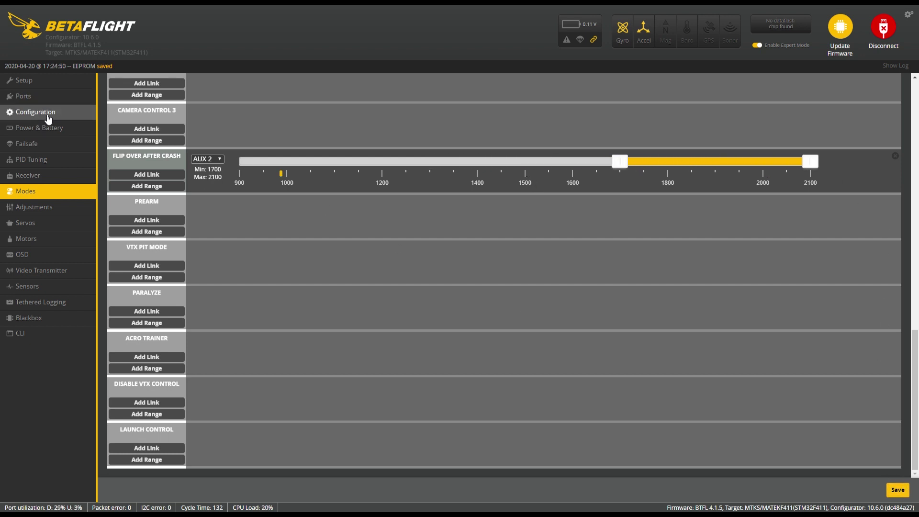
{"action": "left_click", "coordinate": [898, 489]}
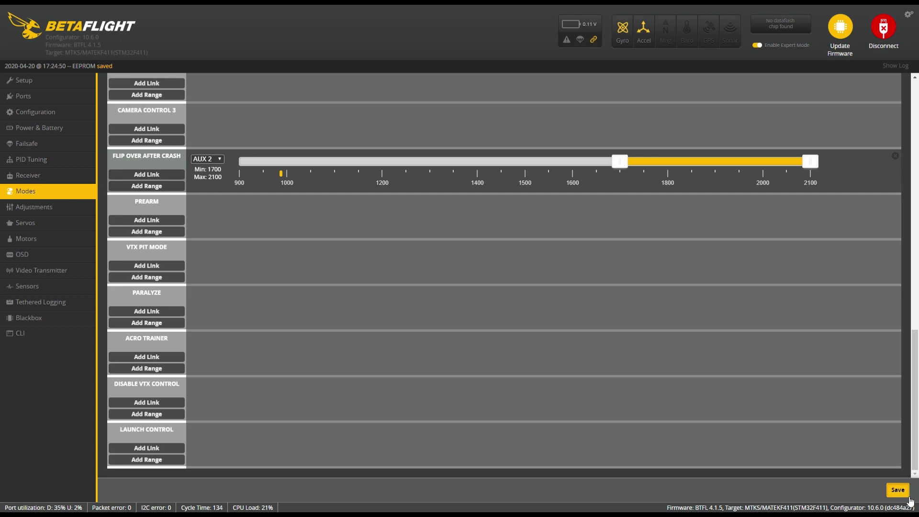
- Disable the AIRMODE feature in the configuration and save with a reboot, reconnecting to the flight controller
{"action": "left_click", "coordinate": [39, 119]}
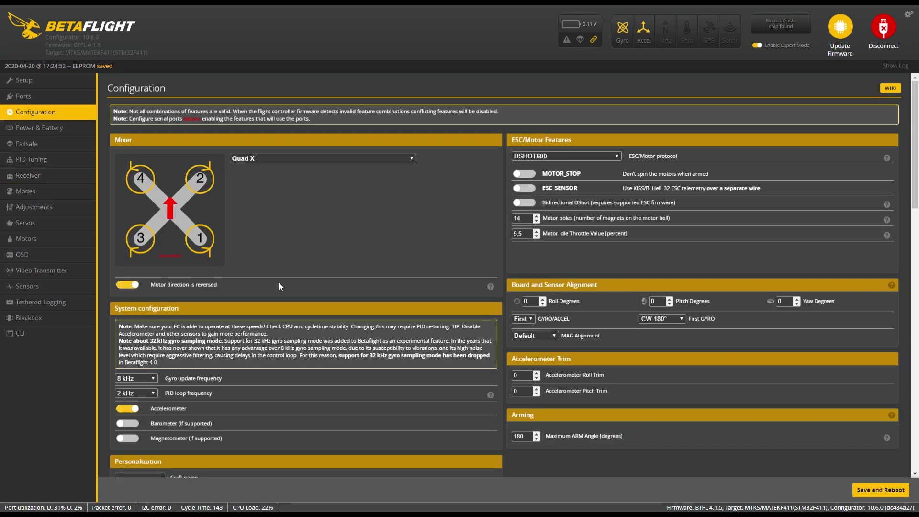
{"action": "scroll", "coordinate": [287, 301], "scroll_direction": "down", "scroll_amount": 10}
{"action": "scroll", "coordinate": [144, 217], "scroll_direction": "up", "scroll_amount": 2}
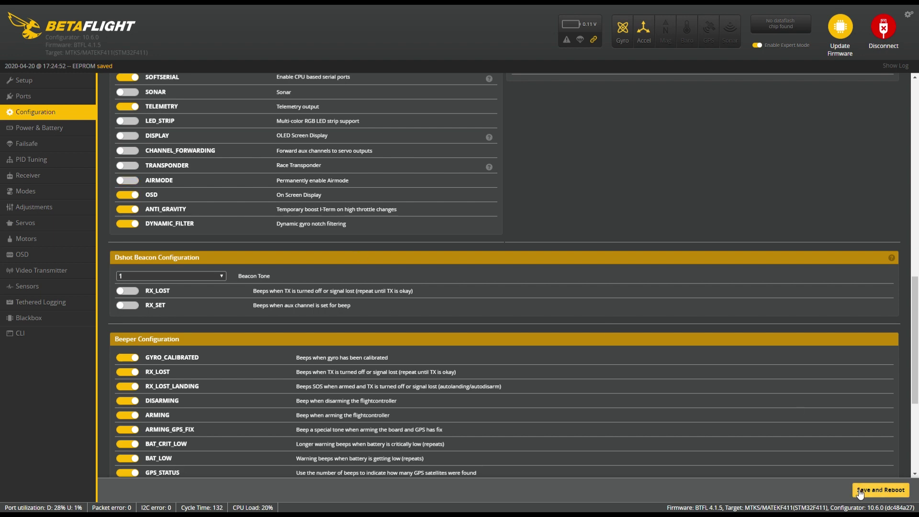
{"action": "left_click", "coordinate": [879, 489]}
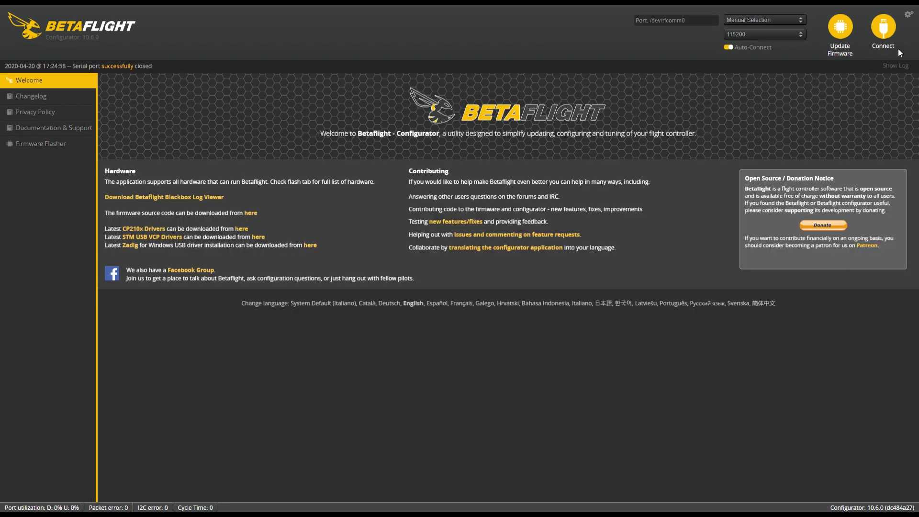
{"action": "left_click", "coordinate": [883, 28]}
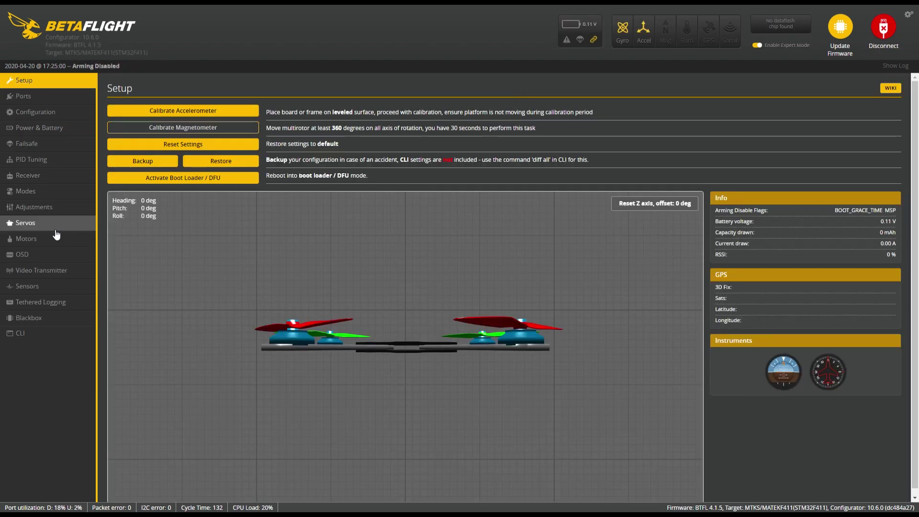
- Add an AIR MODE activation range on AUX 1 from 1700 to 2100 and save the modes
{"action": "left_click", "coordinate": [57, 191]}
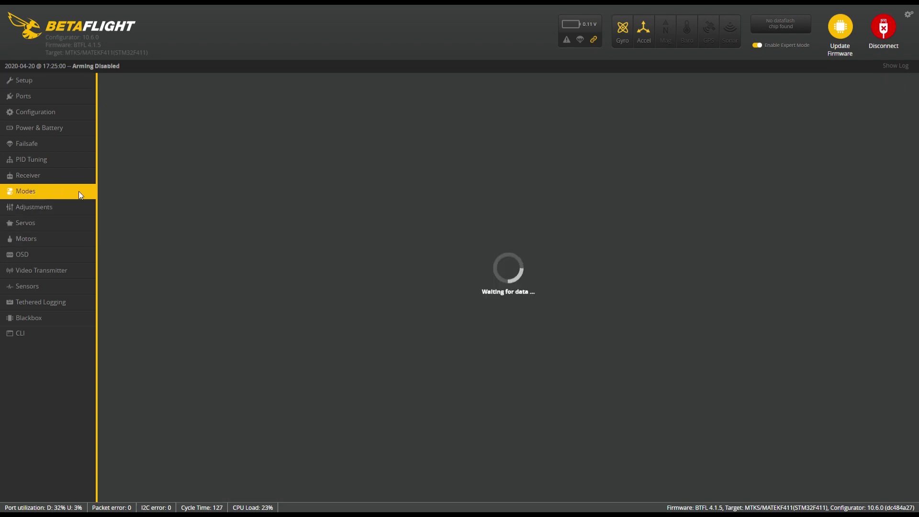
{"action": "scroll", "coordinate": [311, 275], "scroll_direction": "down", "scroll_amount": 12}
{"action": "scroll", "coordinate": [207, 244], "scroll_direction": "down", "scroll_amount": 2}
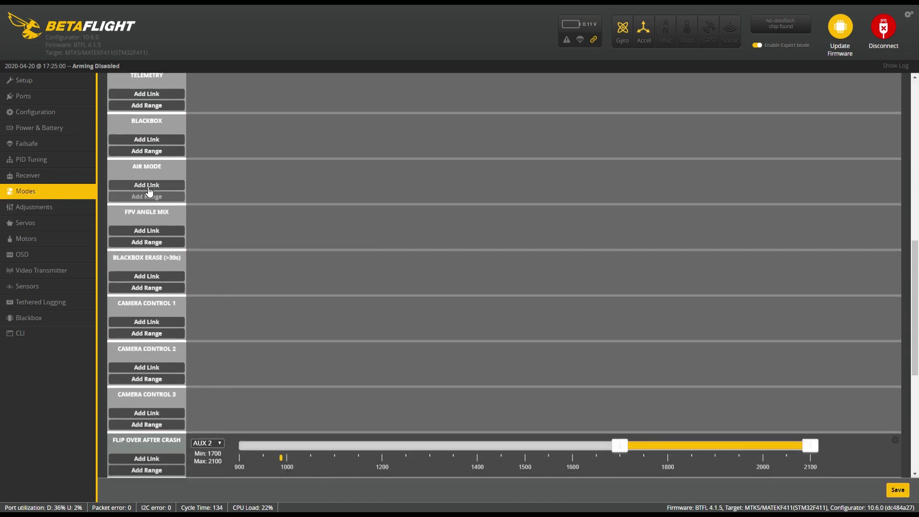
{"action": "left_click", "coordinate": [154, 197]}
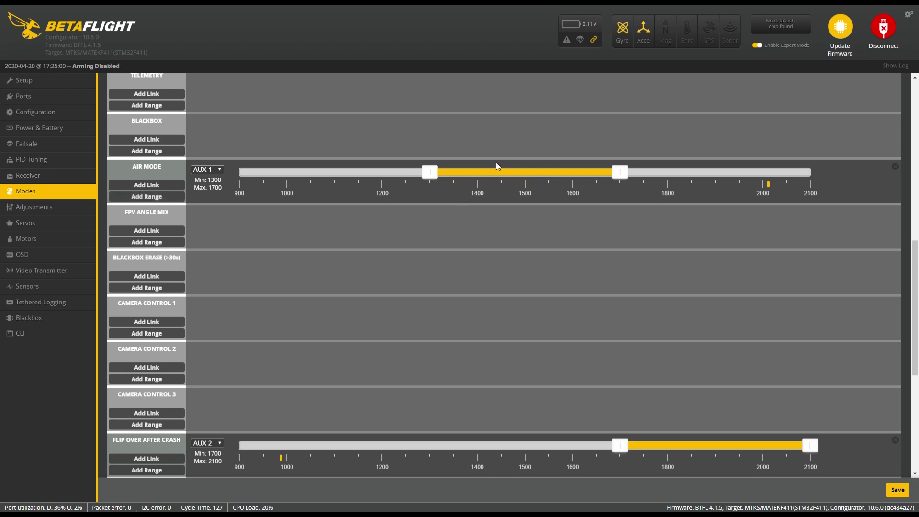
{"action": "left_click_drag", "start_coordinate": [498, 170], "coordinate": [689, 172]}
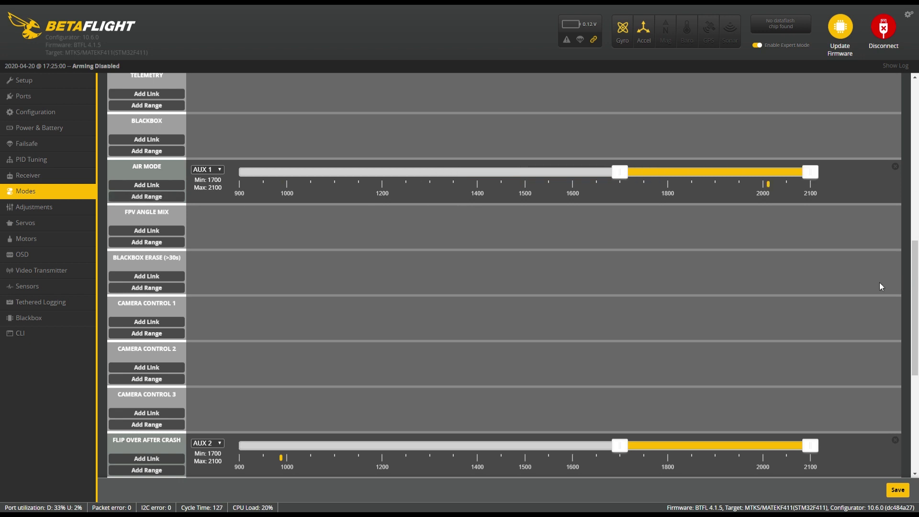
{"action": "left_click", "coordinate": [897, 489]}
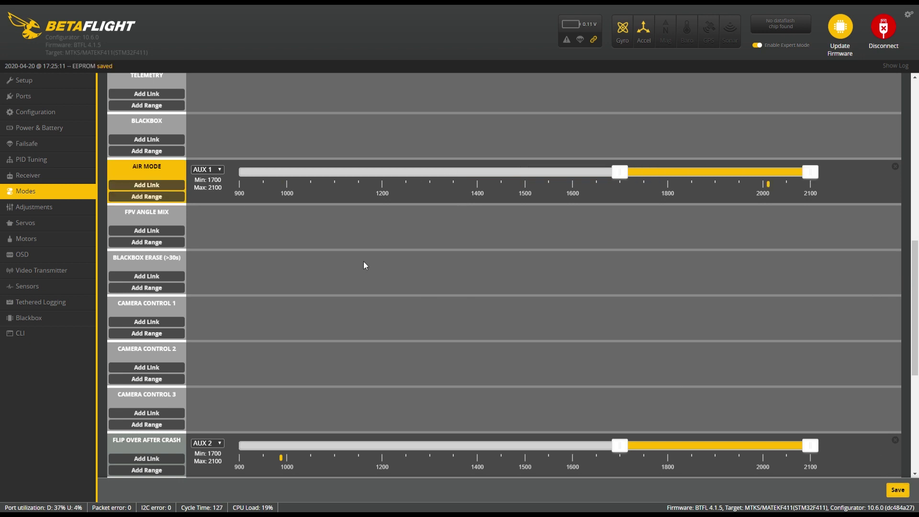
{"action": "left_click", "coordinate": [33, 207]}
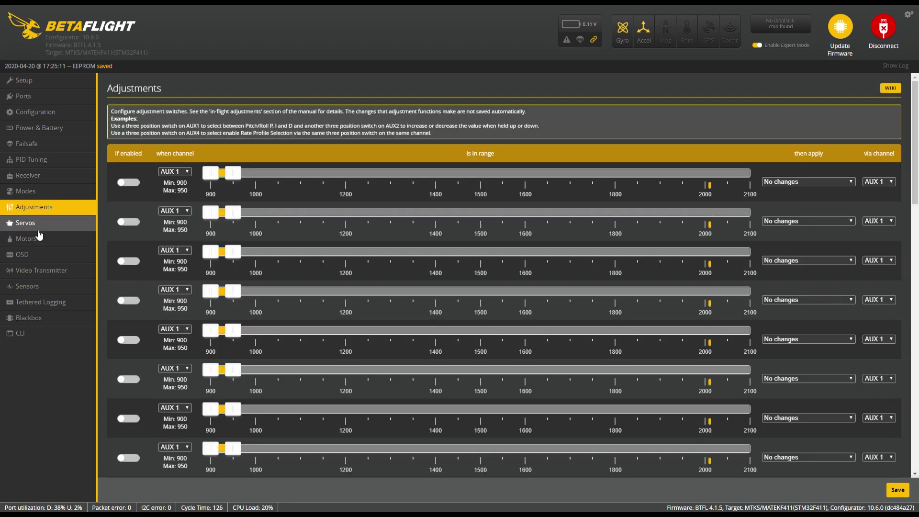
{"action": "left_click", "coordinate": [36, 229]}
{"action": "left_click", "coordinate": [39, 239]}
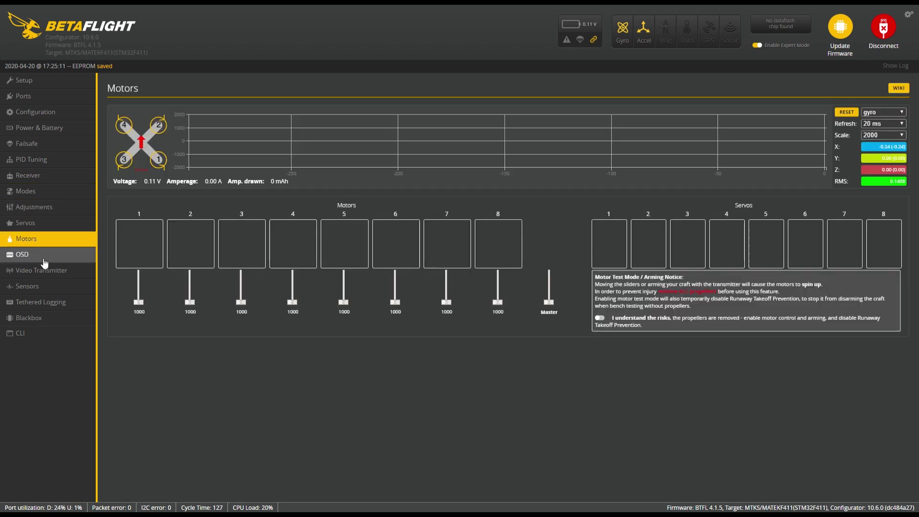
{"action": "left_click", "coordinate": [40, 258]}
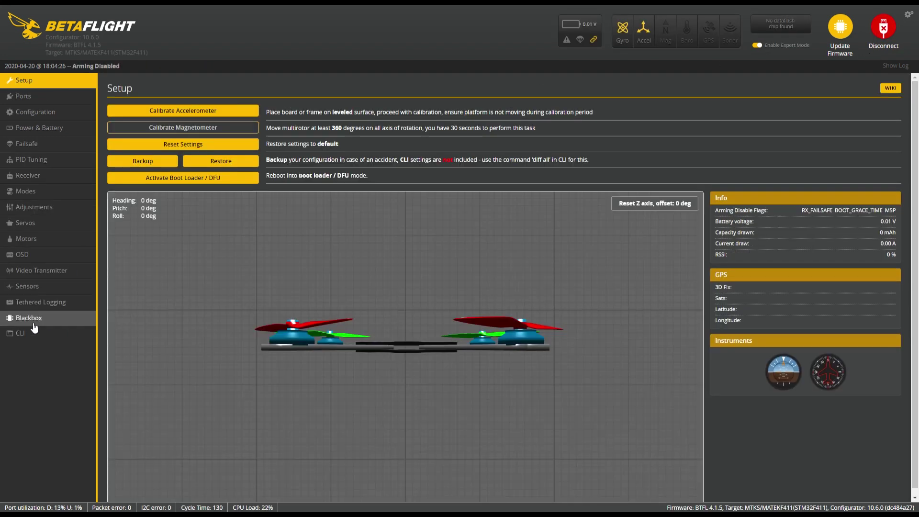
- Enable only Timer 2 of the OSD timer elements in OSD Profile 1 and place it just right of the LOW VOLTAGE warning in the preview
{"action": "left_click", "coordinate": [31, 259]}
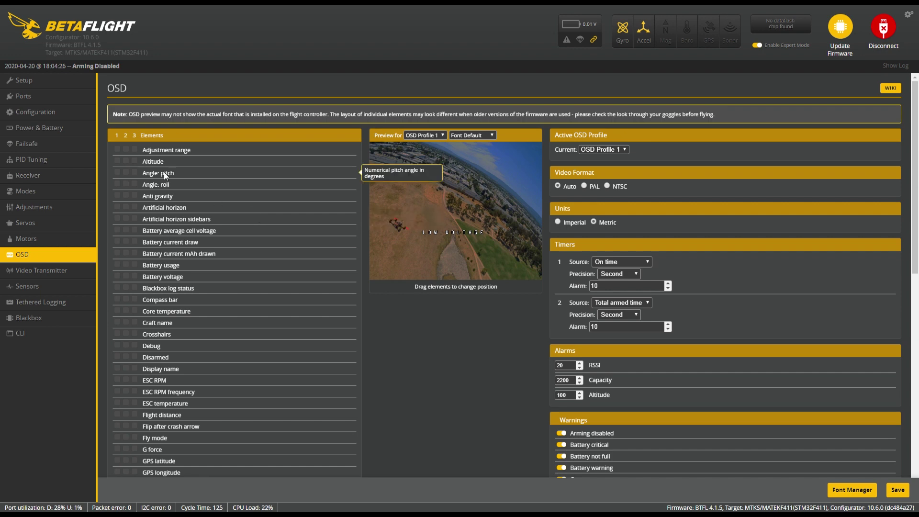
{"action": "scroll", "coordinate": [142, 277], "scroll_direction": "down", "scroll_amount": 1}
{"action": "scroll", "coordinate": [139, 279], "scroll_direction": "down", "scroll_amount": 9}
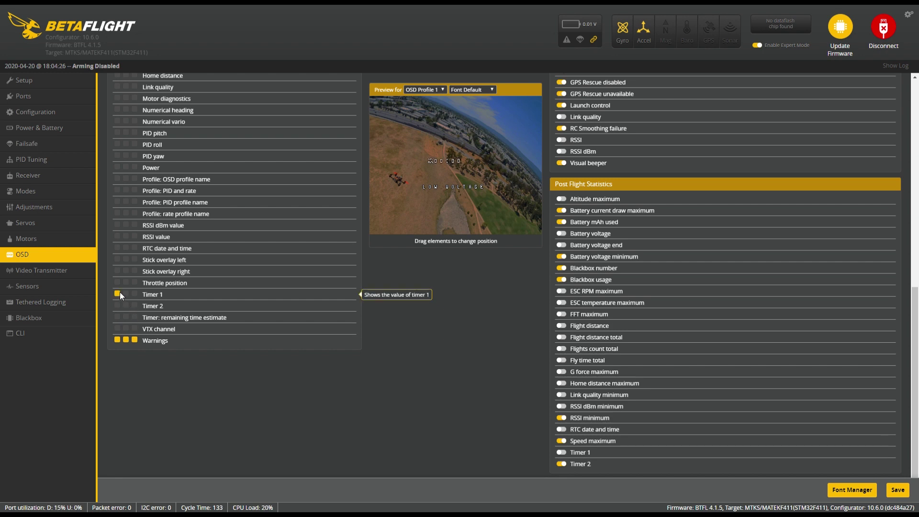
{"action": "scroll", "coordinate": [651, 304], "scroll_direction": "up", "scroll_amount": 8}
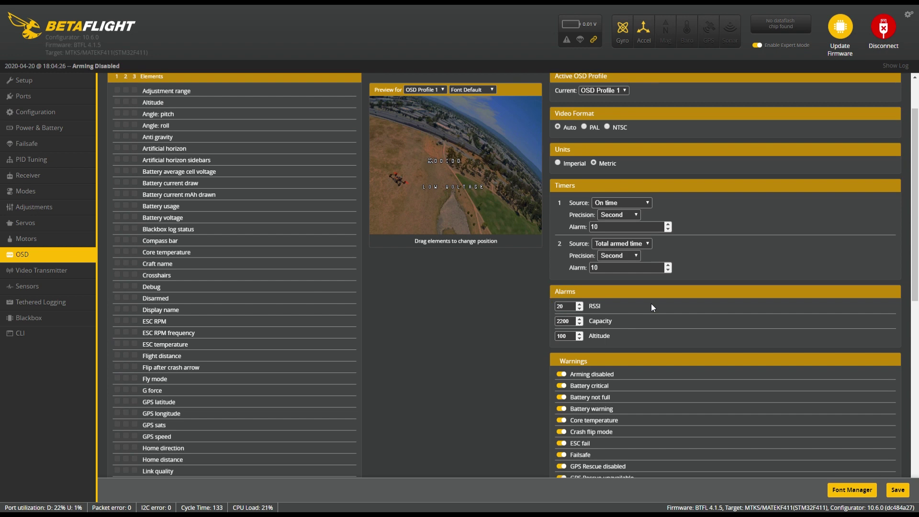
{"action": "scroll", "coordinate": [642, 309], "scroll_direction": "up", "scroll_amount": 2}
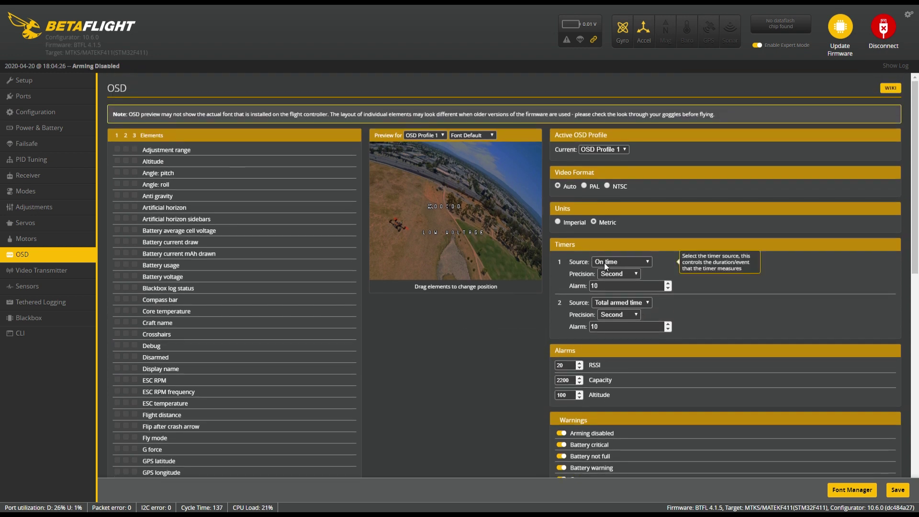
{"action": "scroll", "coordinate": [521, 332], "scroll_direction": "down", "scroll_amount": 8}
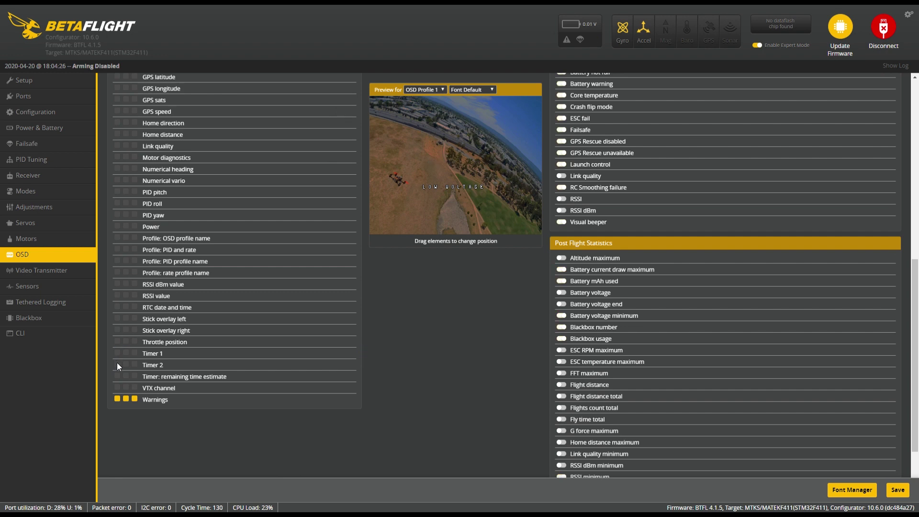
{"action": "left_click", "coordinate": [117, 363]}
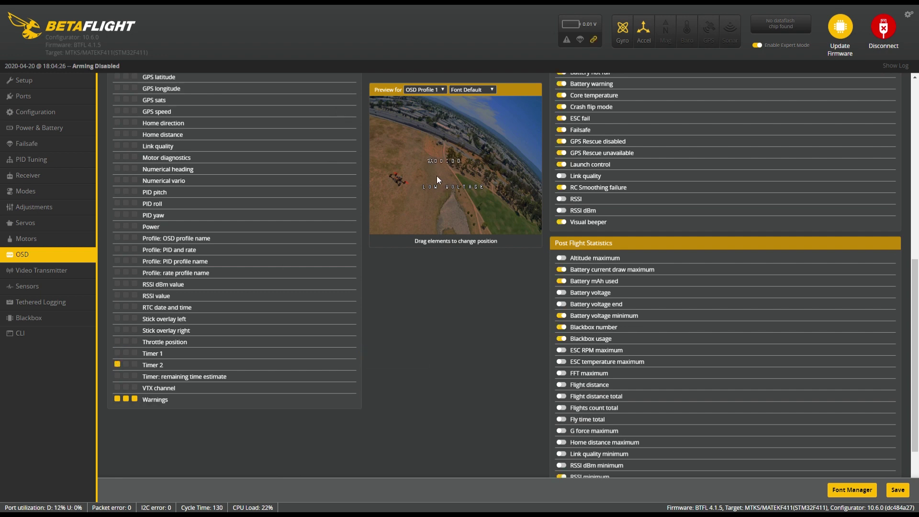
{"action": "left_click_drag", "start_coordinate": [498, 185], "coordinate": [498, 186]}
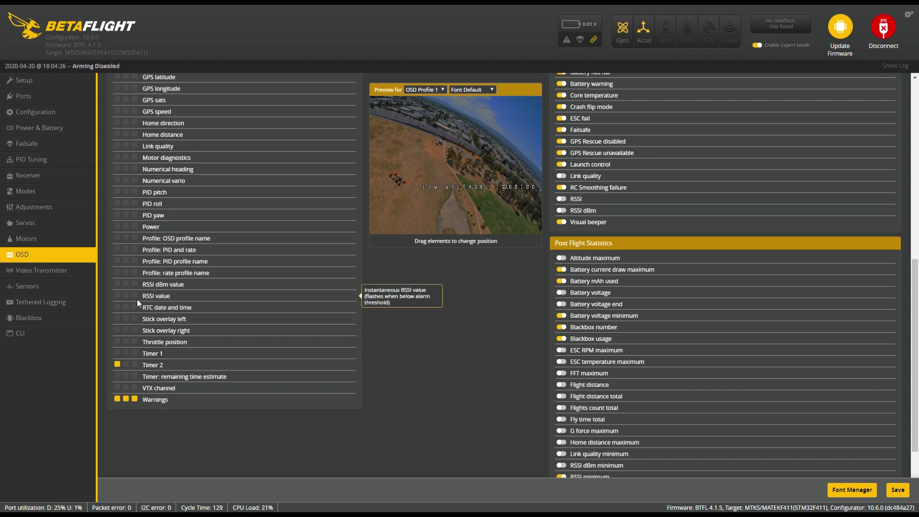
- Enable the Battery voltage element in OSD Profile 1, place it left of the LOW VOLTAGE warning and save the OSD settings
{"action": "scroll", "coordinate": [128, 229], "scroll_direction": "up", "scroll_amount": 3}
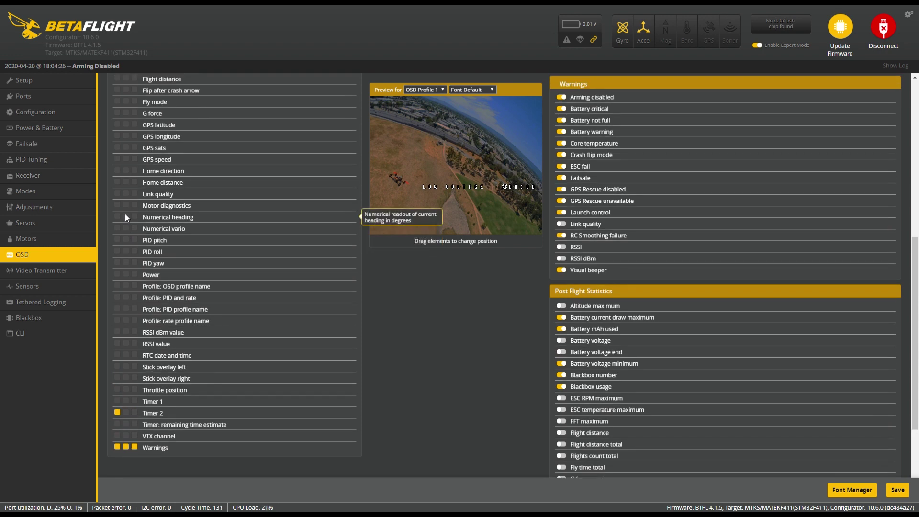
{"action": "scroll", "coordinate": [127, 218], "scroll_direction": "up", "scroll_amount": 4}
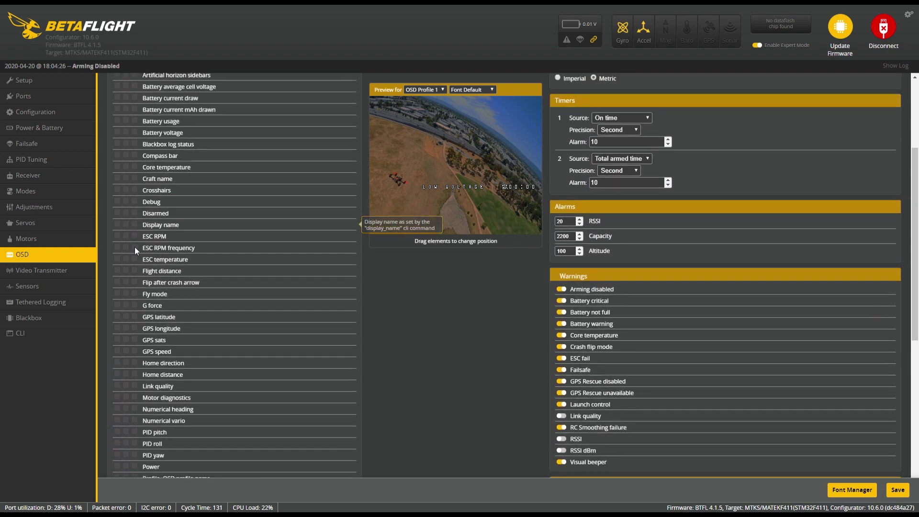
{"action": "scroll", "coordinate": [135, 245], "scroll_direction": "up", "scroll_amount": 1}
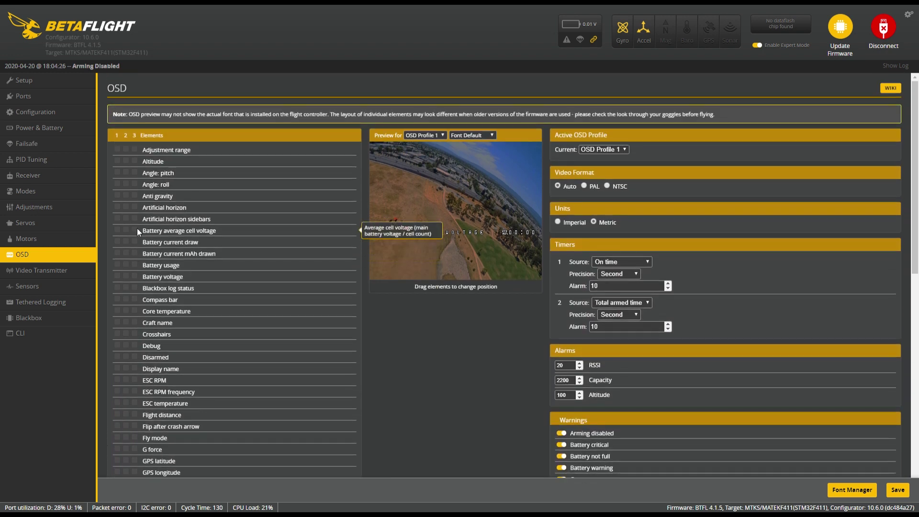
{"action": "scroll", "coordinate": [163, 211], "scroll_direction": "down", "scroll_amount": 7}
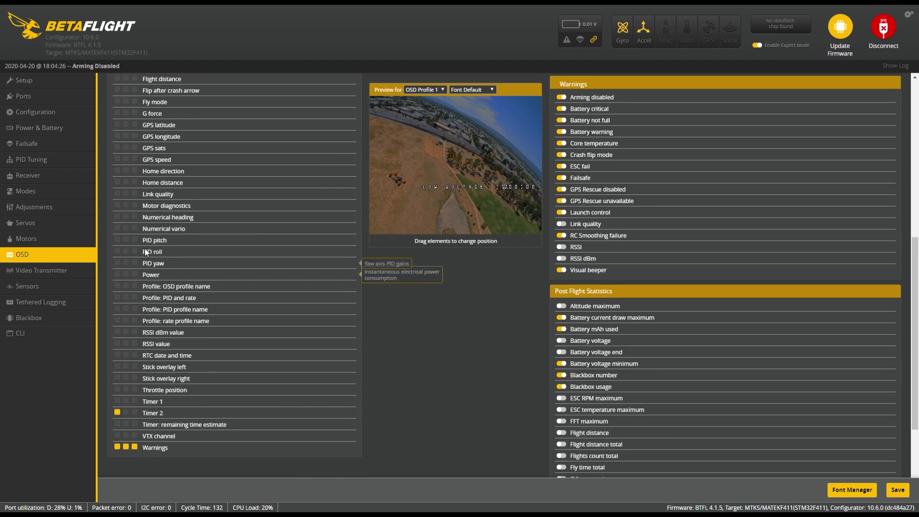
{"action": "scroll", "coordinate": [151, 206], "scroll_direction": "up", "scroll_amount": 2}
{"action": "scroll", "coordinate": [151, 187], "scroll_direction": "up", "scroll_amount": 4}
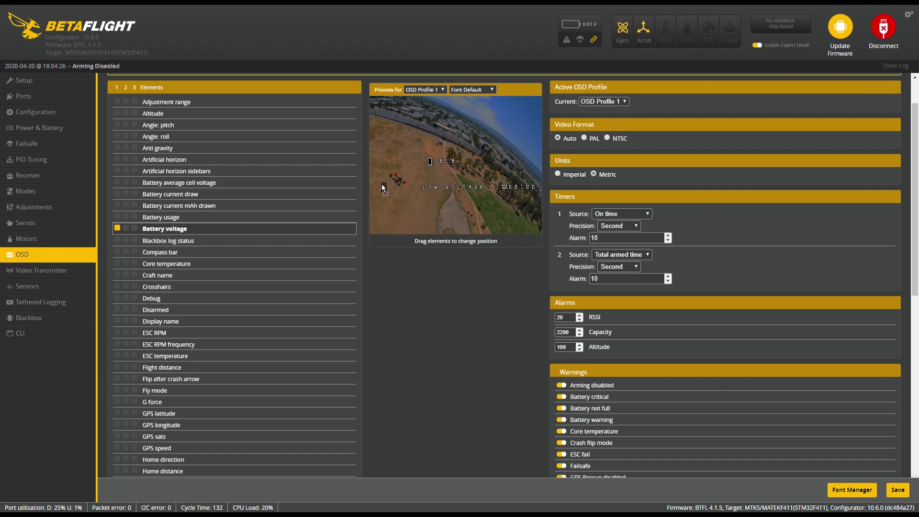
{"action": "left_click_drag", "start_coordinate": [434, 162], "coordinate": [385, 191]}
{"action": "scroll", "coordinate": [426, 297], "scroll_direction": "up", "scroll_amount": 2}
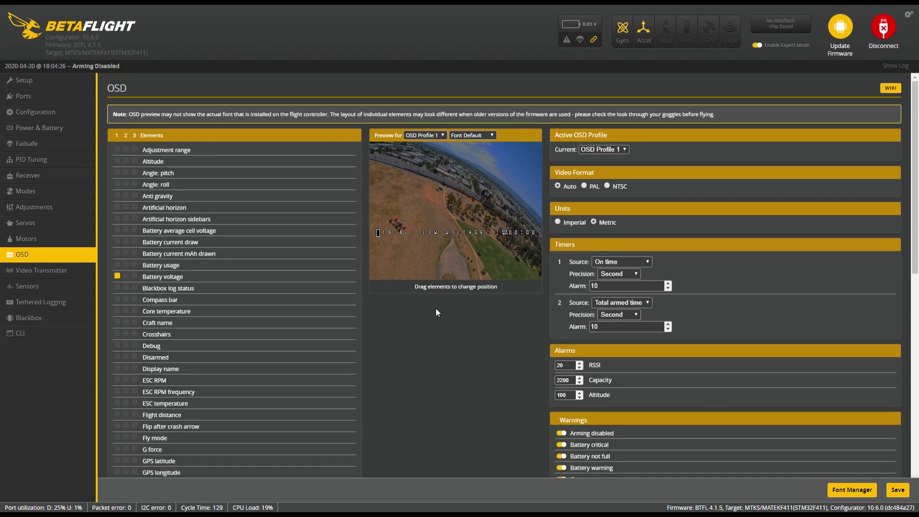
{"action": "left_click", "coordinate": [906, 493]}
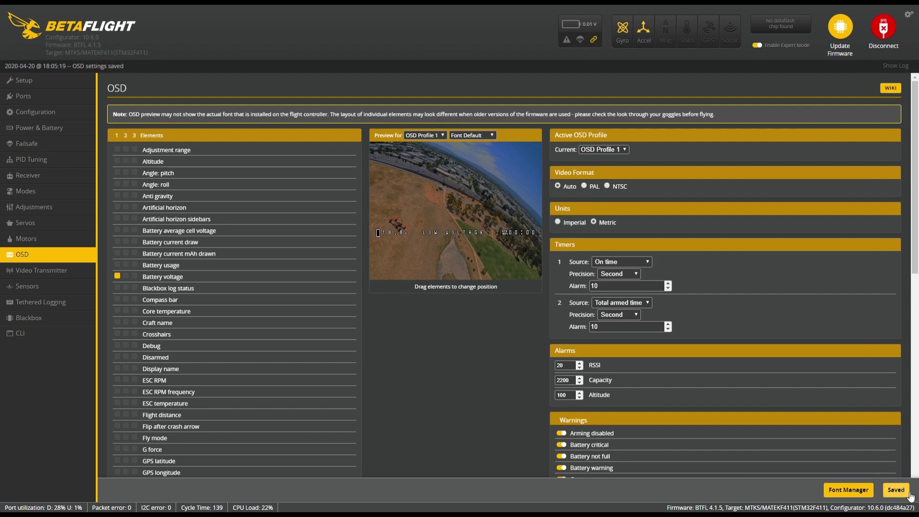
- Enable motor test mode, check motors 1 to 4, and switch the test mode off again
{"action": "left_click", "coordinate": [31, 239]}
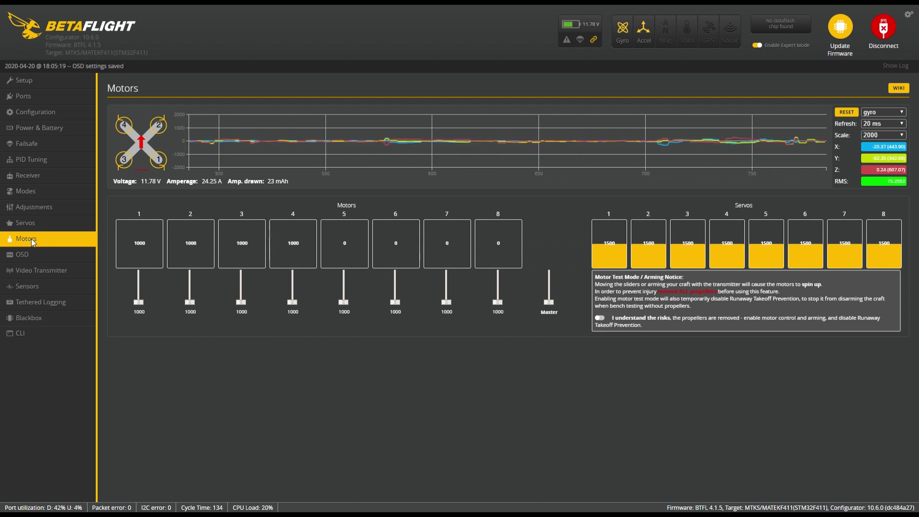
{"action": "left_click", "coordinate": [600, 318]}
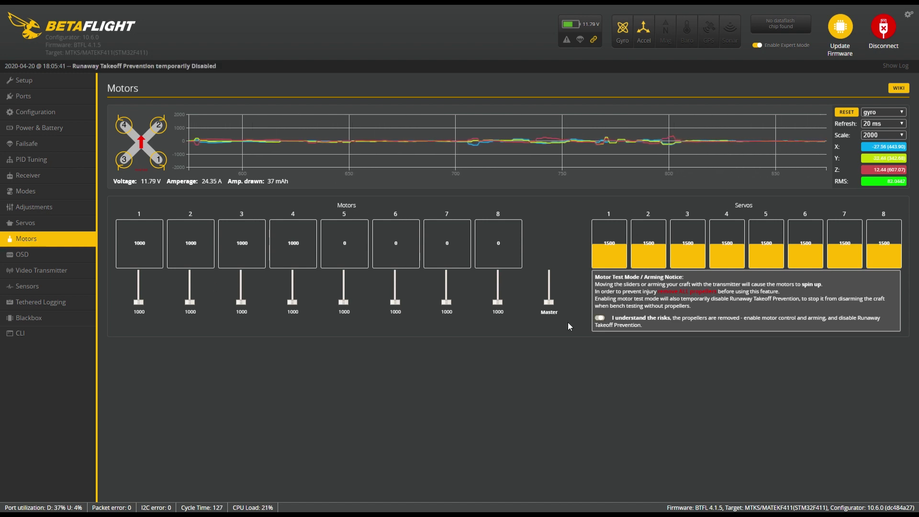
{"action": "left_click_drag", "start_coordinate": [141, 304], "coordinate": [294, 304]}
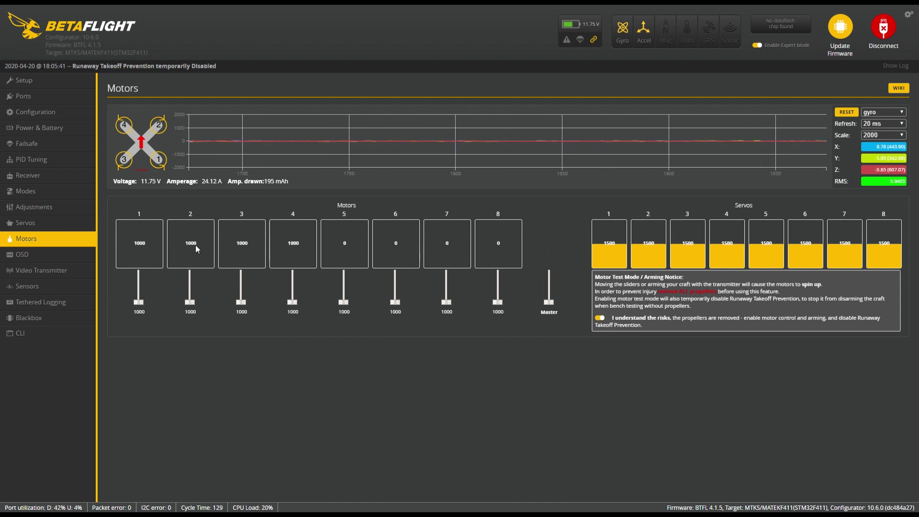
{"action": "left_click_drag", "start_coordinate": [180, 243], "coordinate": [255, 247]}
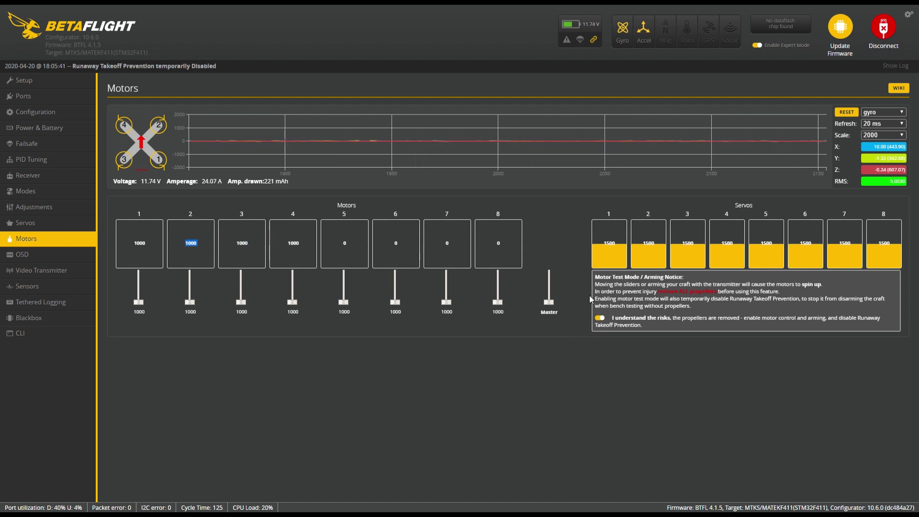
{"action": "left_click", "coordinate": [603, 318]}
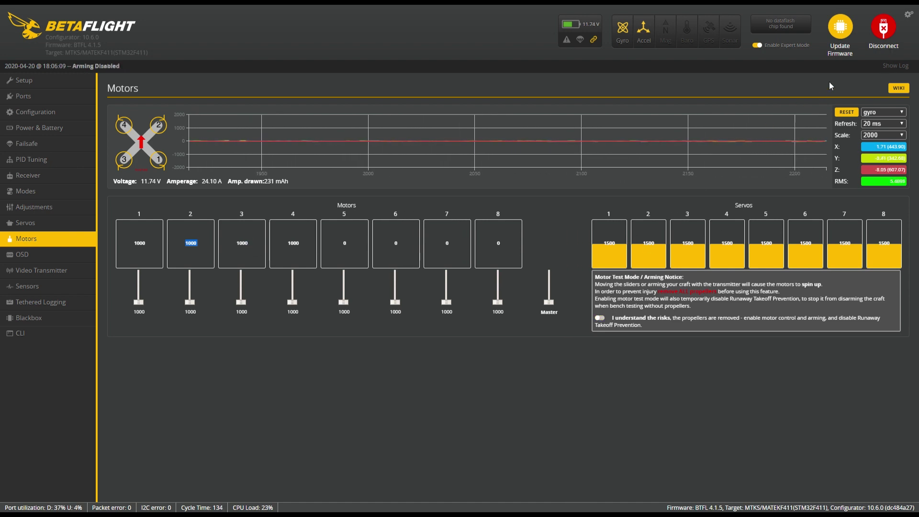
- Disconnect from Betaflight, connect to the flight controller in BLHeli Configurator on COM5 at 115200, and read the ESC setup
{"action": "left_click", "coordinate": [885, 48]}
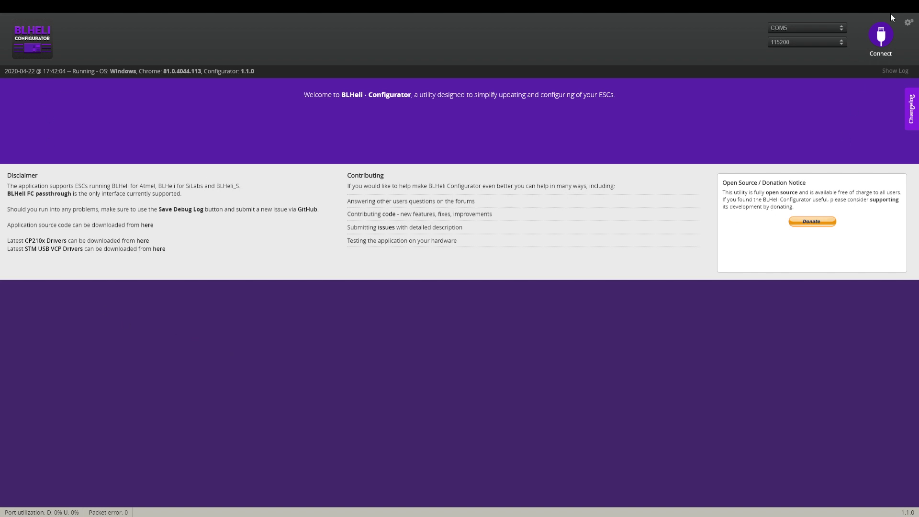
{"action": "left_click", "coordinate": [890, 40]}
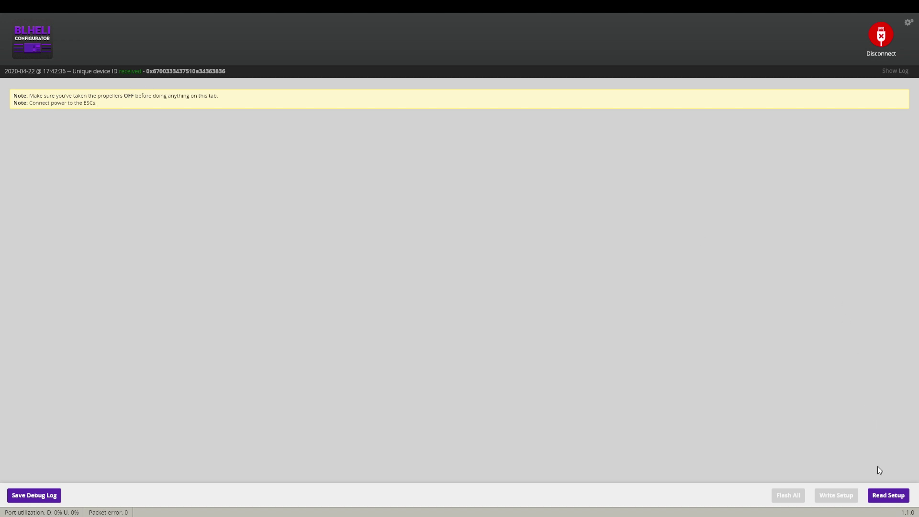
{"action": "left_click", "coordinate": [903, 498]}
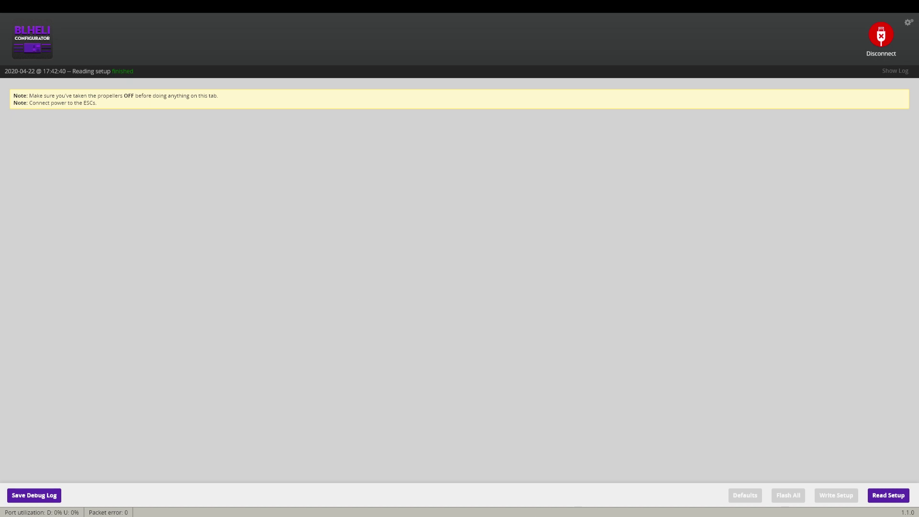
{"action": "left_click", "coordinate": [885, 496]}
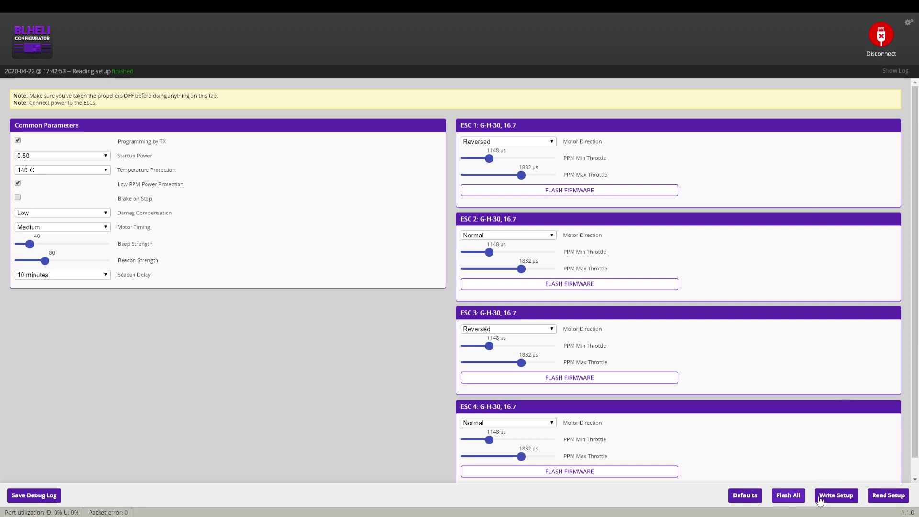
- View the firmware flashing options for all ESCs, cancel without flashing, and disconnect from the flight controller
{"action": "left_click", "coordinate": [788, 496]}
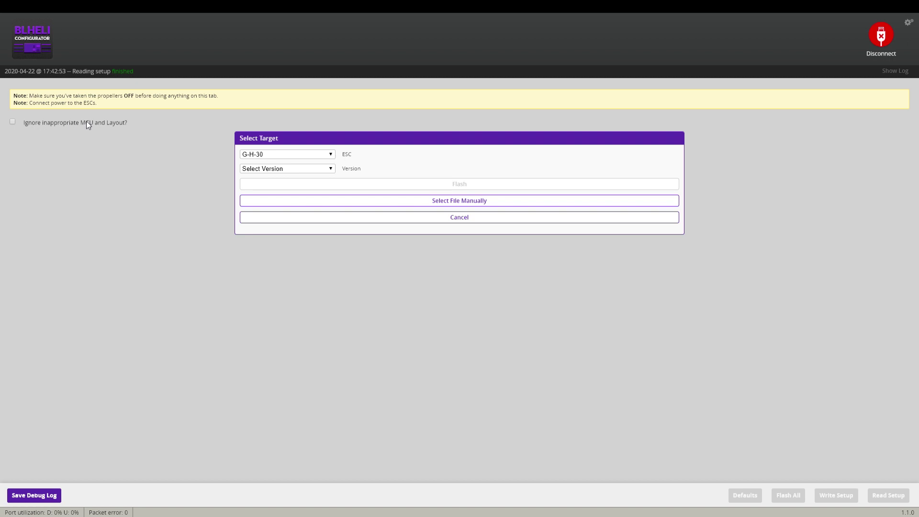
{"action": "left_click", "coordinate": [396, 220]}
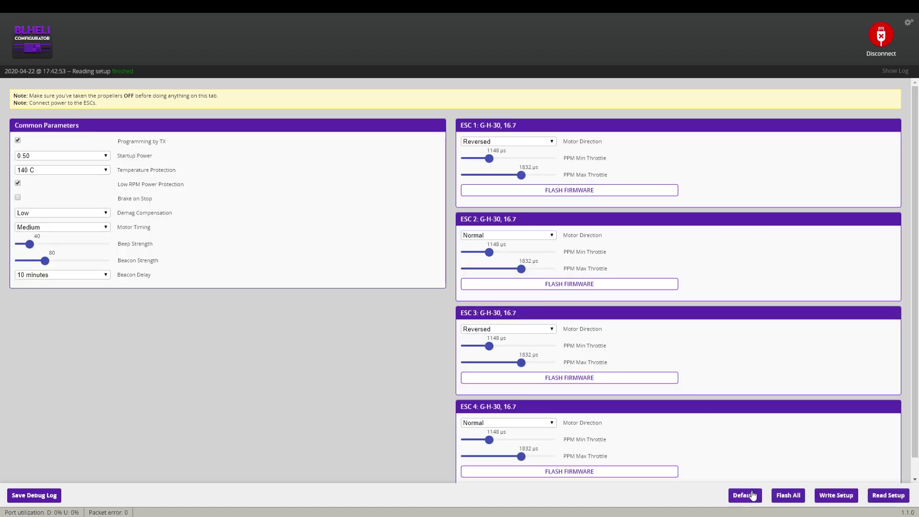
{"action": "left_click", "coordinate": [880, 37]}
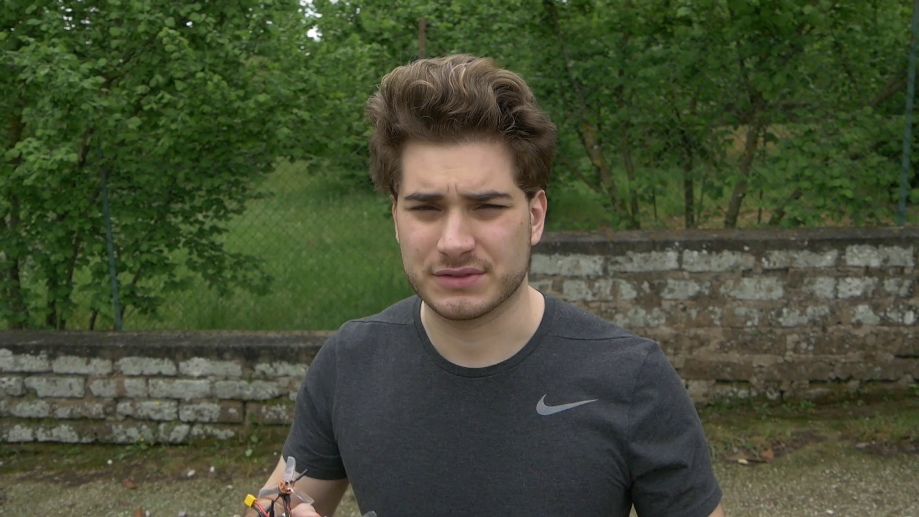